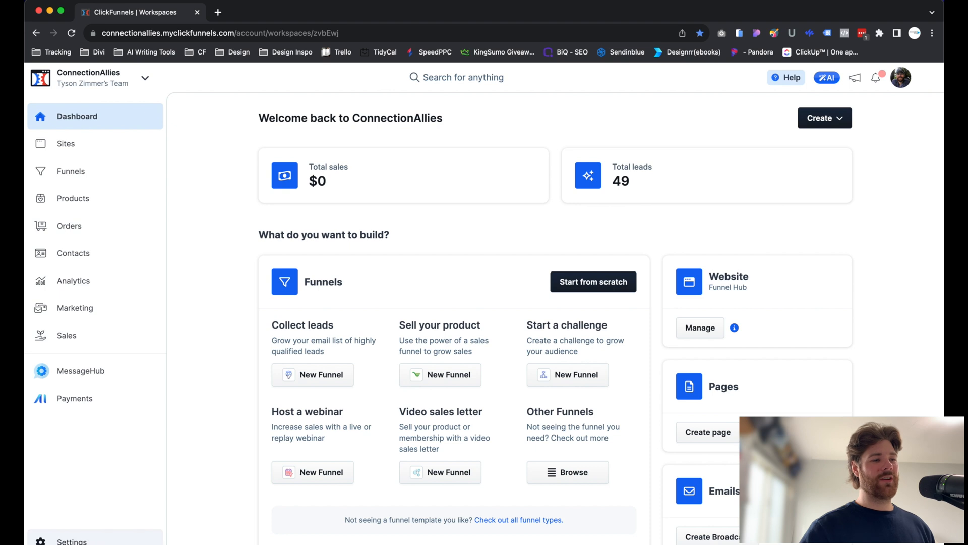
Create a new style named "New Video Example Style" in the workspace's style settings.
left_click(66, 540)
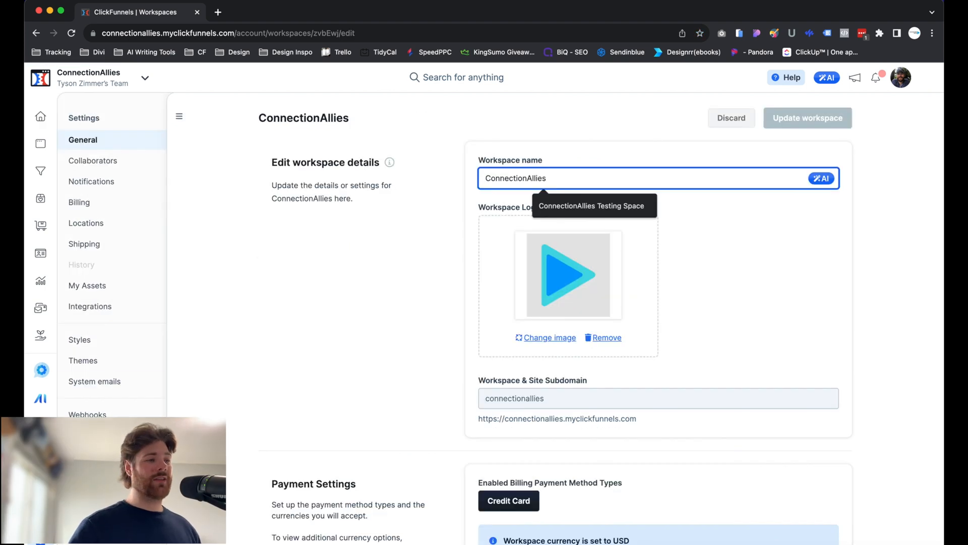
left_click(99, 343)
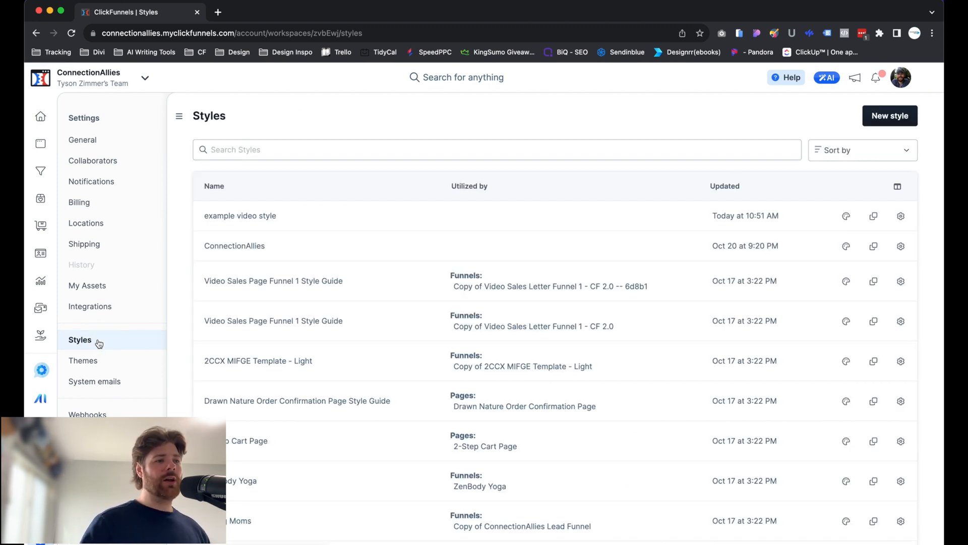
left_click(882, 116)
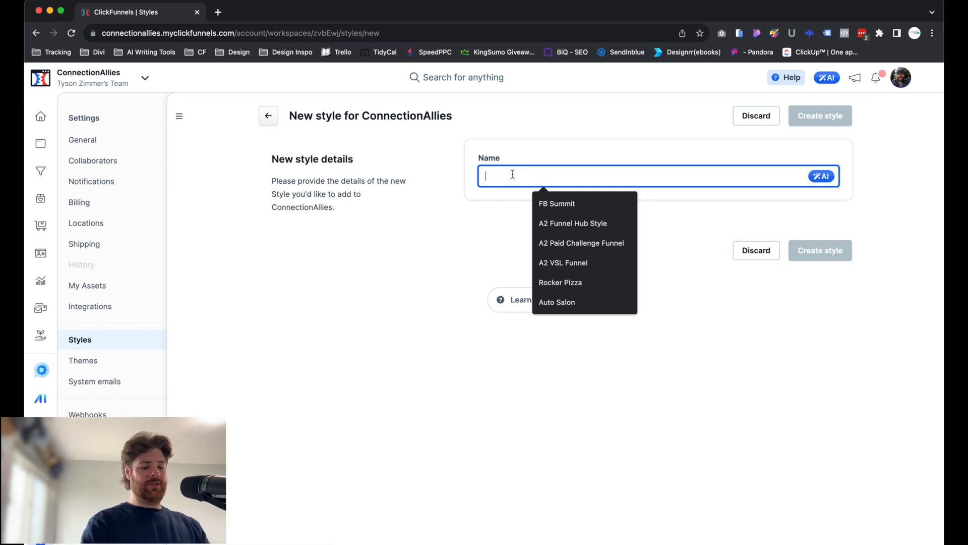
type("New ")
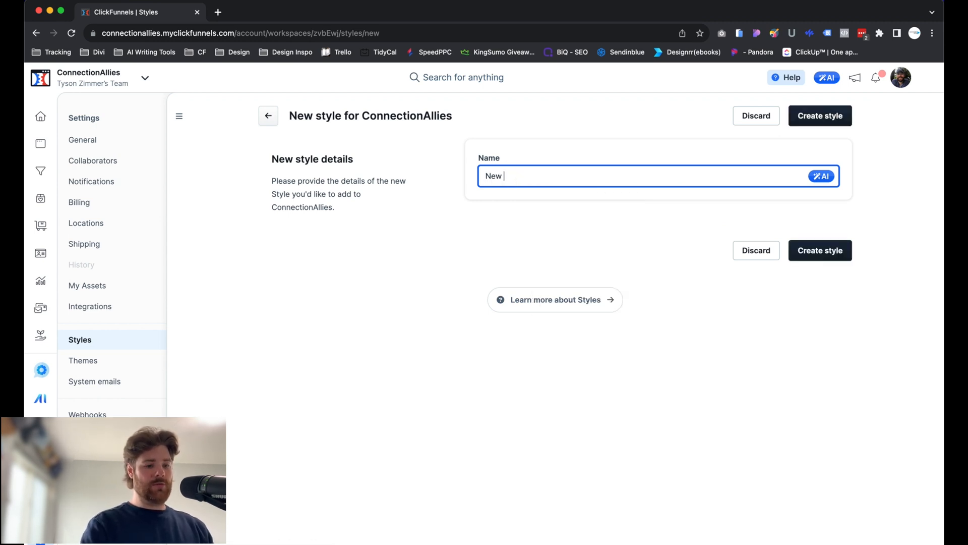
type("Video Example Styel")
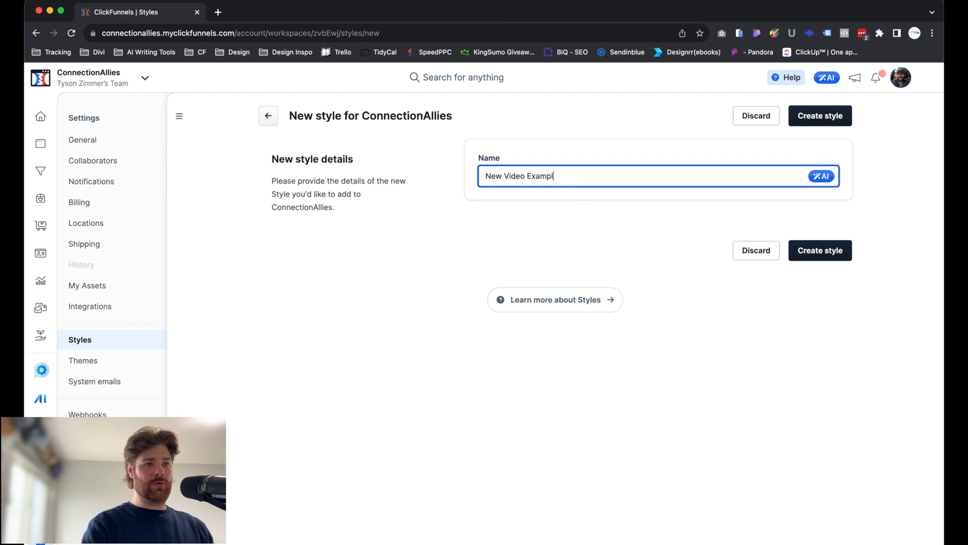
key("BackSpace")
key("BackSpace")
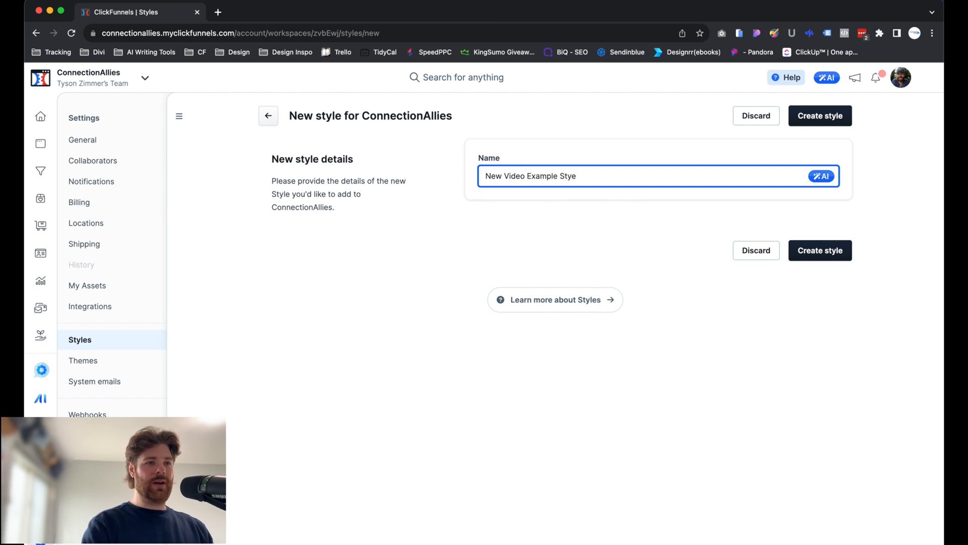
type("le")
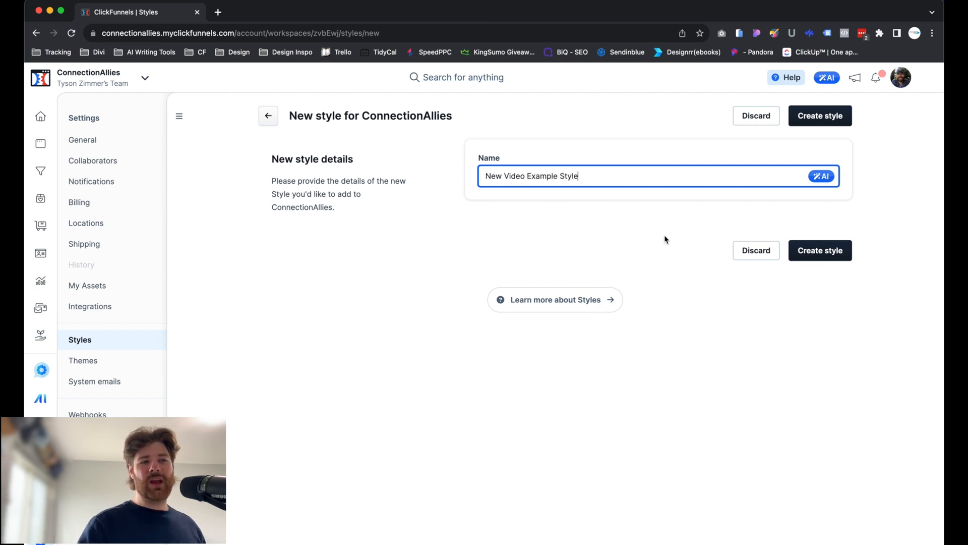
left_click(832, 253)
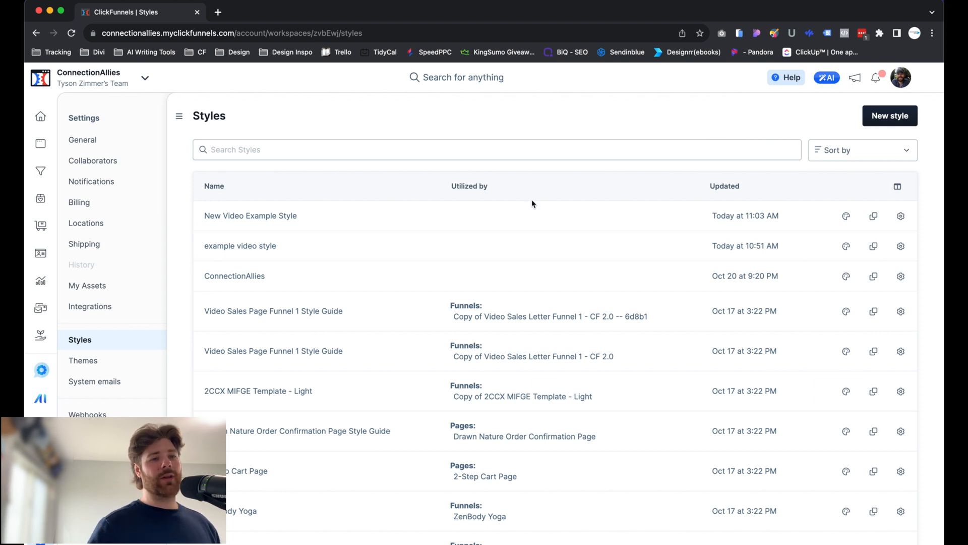
View the edit details of the New Video Example Style and return to the styles list.
scroll(903, 216, "down", 1)
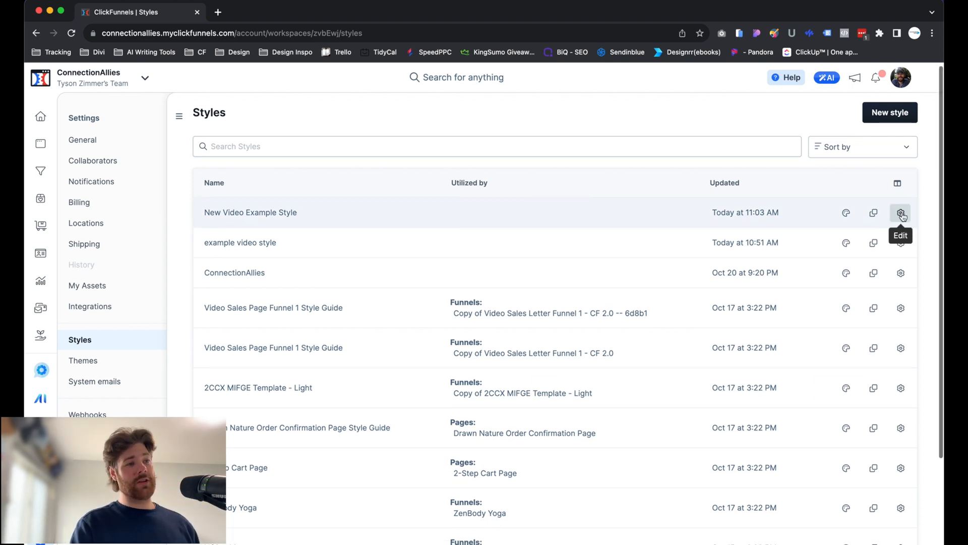
scroll(902, 216, "down", 2)
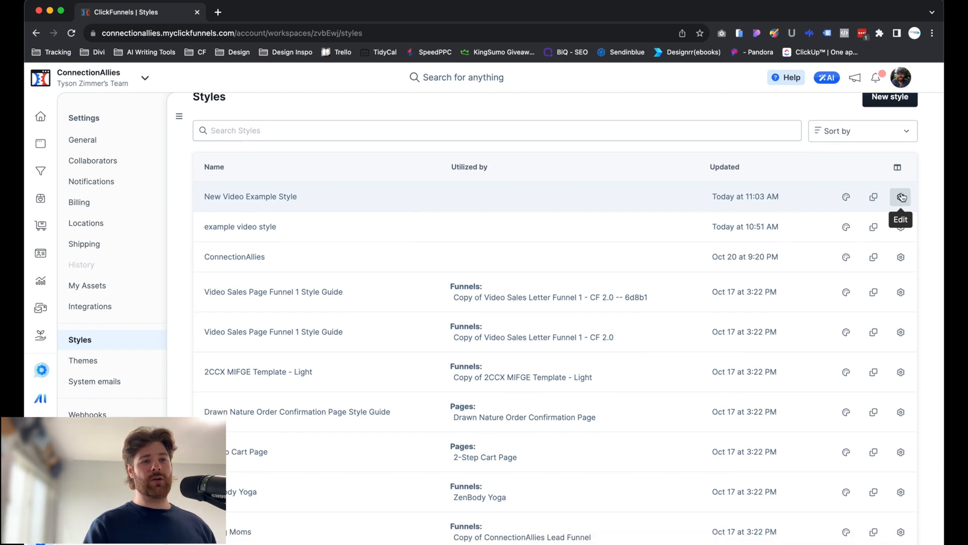
left_click(902, 197)
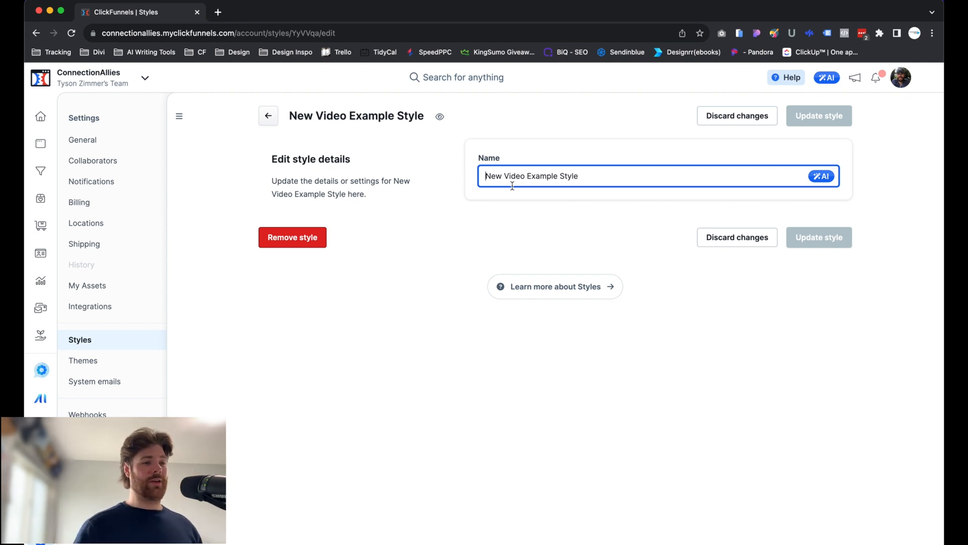
left_click(269, 118)
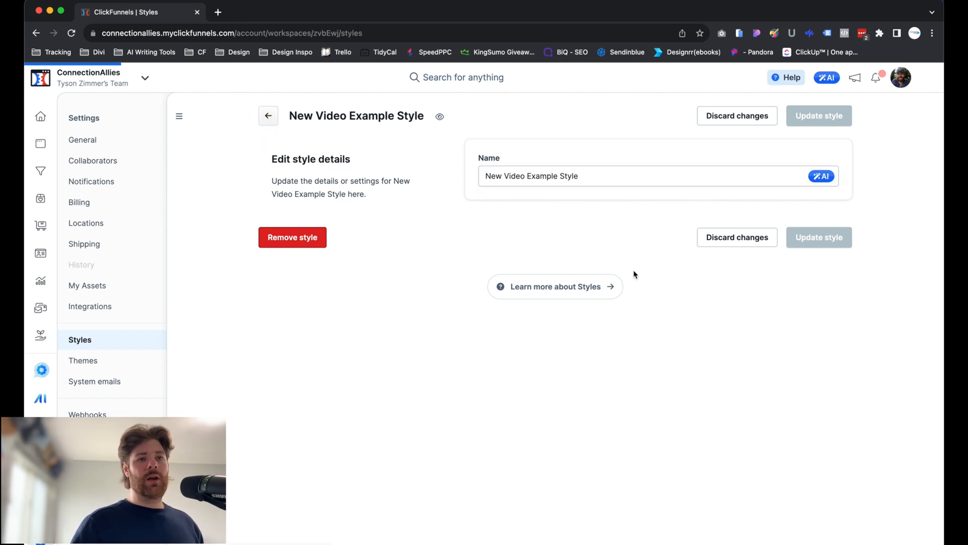
Look through the styles list, including its second page, for which funnels and pages use each style, and return to the first page.
scroll(664, 271, "down", 2)
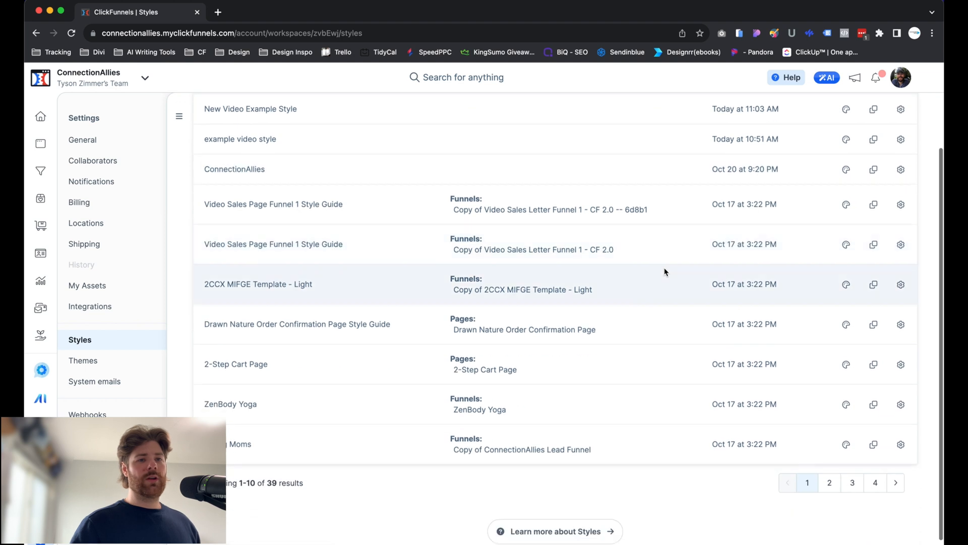
scroll(664, 271, "up", 1)
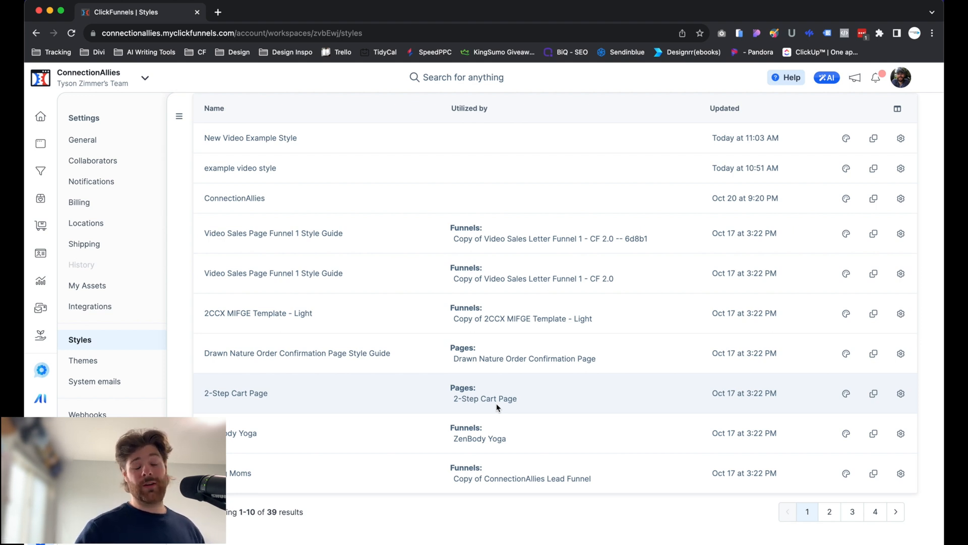
scroll(454, 353, "down", 2)
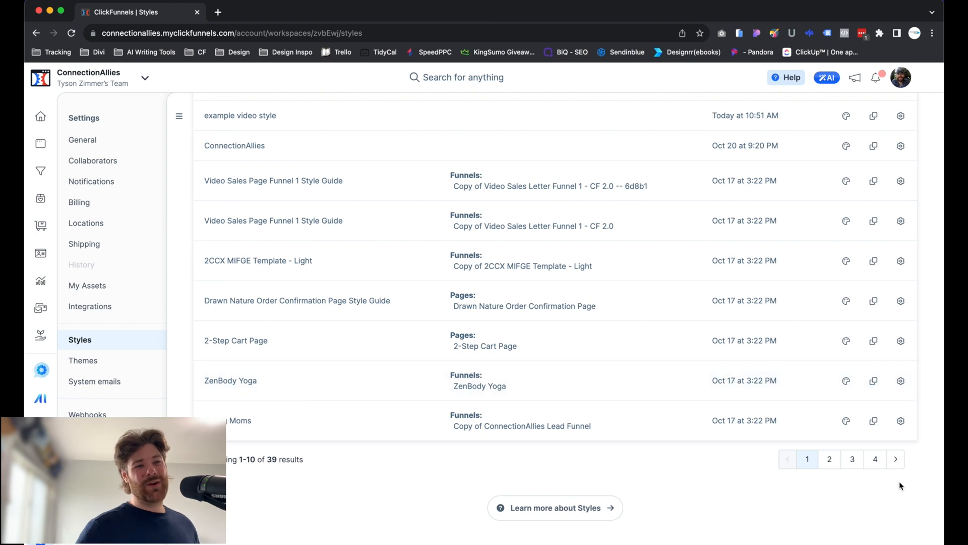
left_click(837, 461)
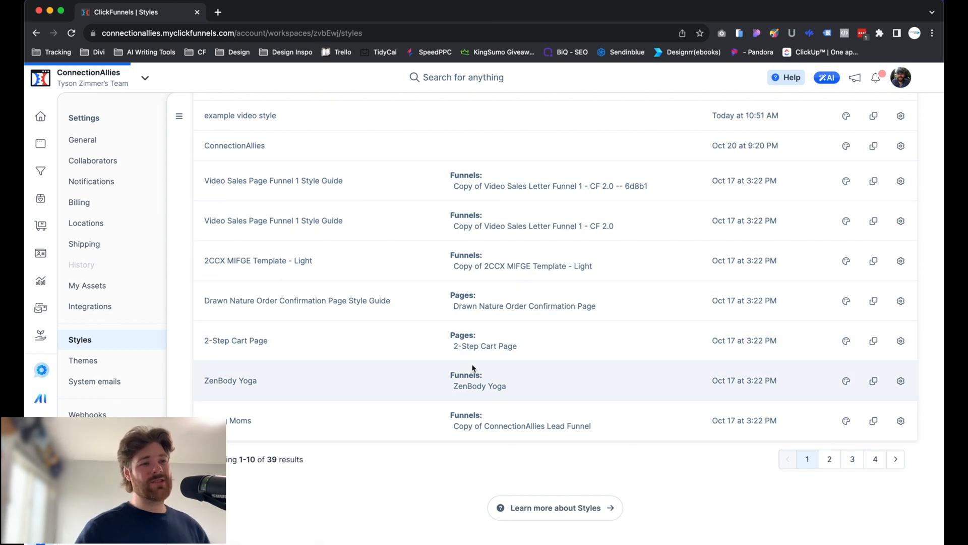
scroll(475, 379, "down", 5)
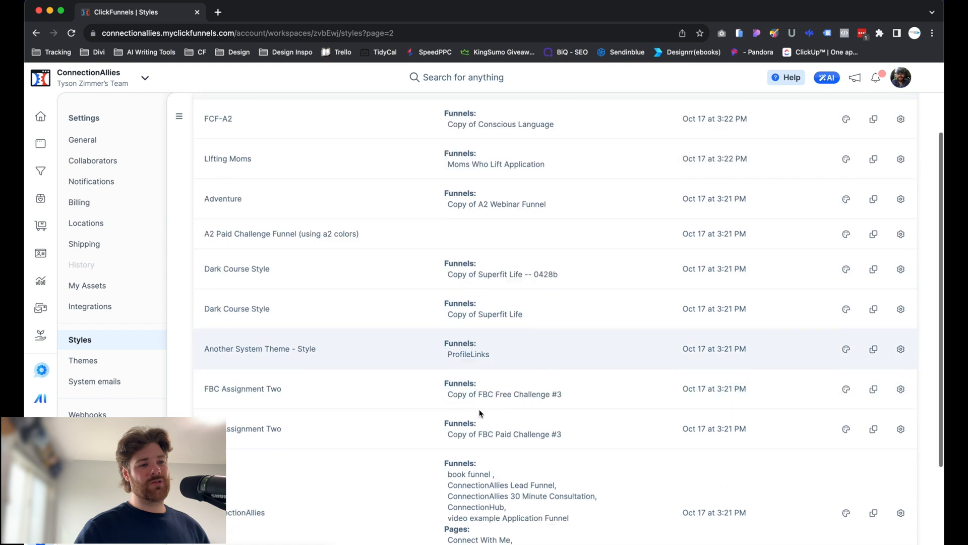
left_click(36, 33)
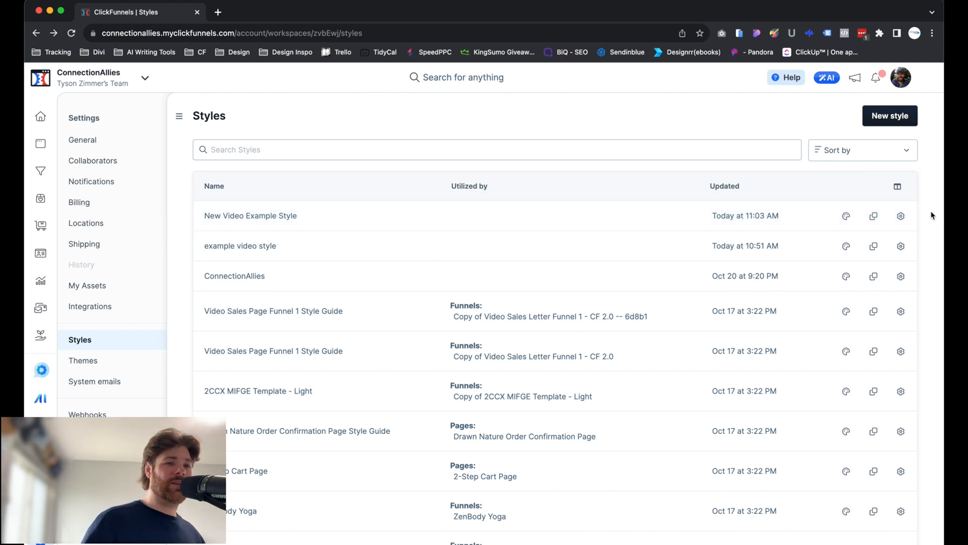
Open the New Video Example Style in the visual style editor and review its heading, background, shadow, border, button and corner samples.
scroll(875, 207, "down", 1)
left_click(845, 197)
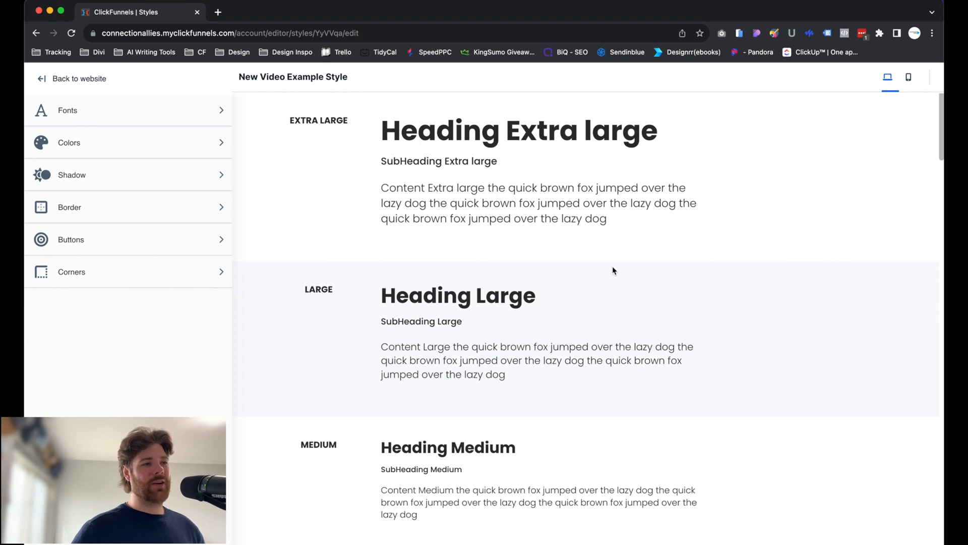
scroll(614, 270, "down", 10)
scroll(614, 271, "down", 4)
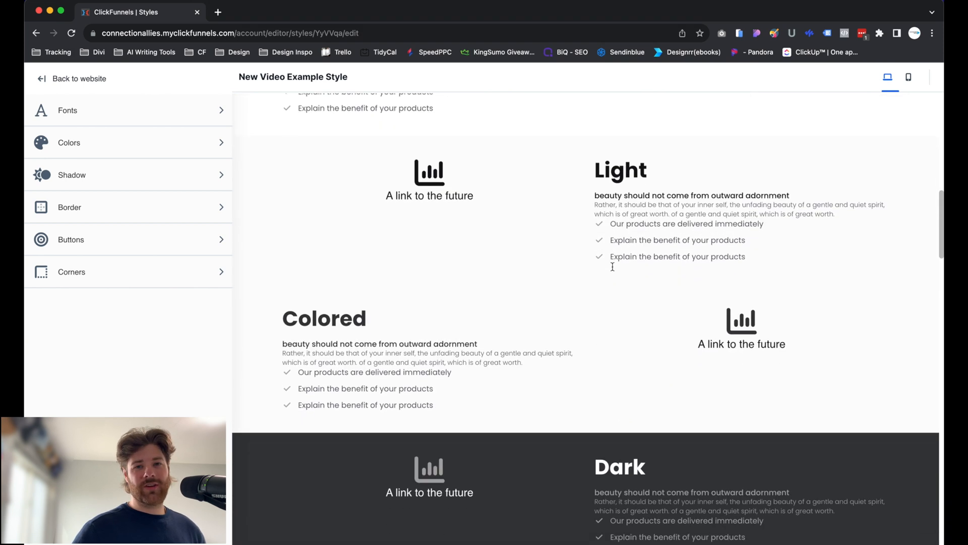
scroll(613, 270, "down", 9)
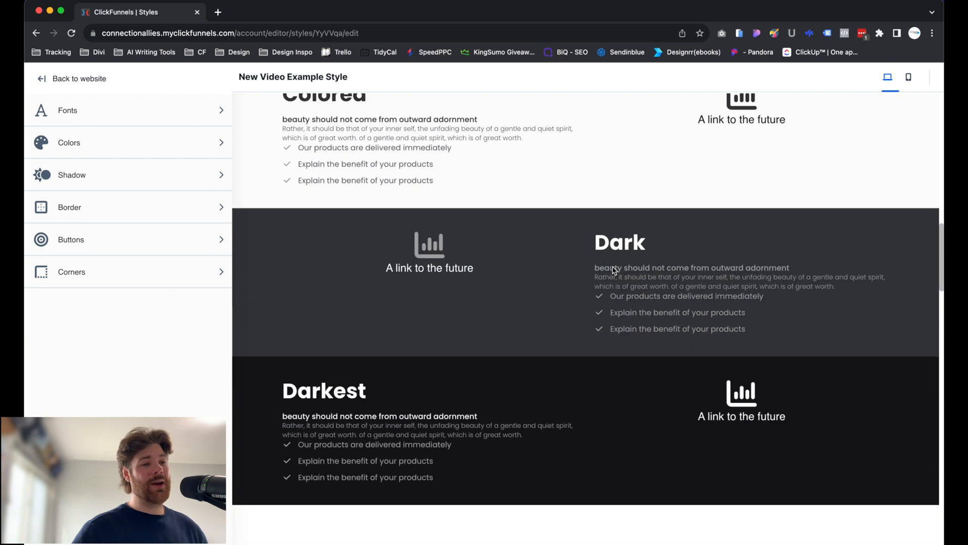
scroll(612, 271, "down", 15)
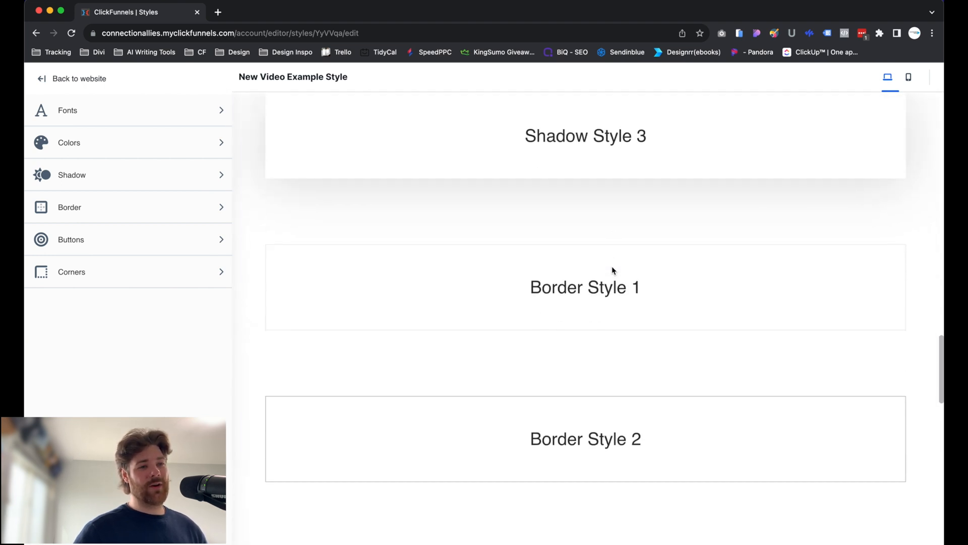
scroll(612, 270, "down", 8)
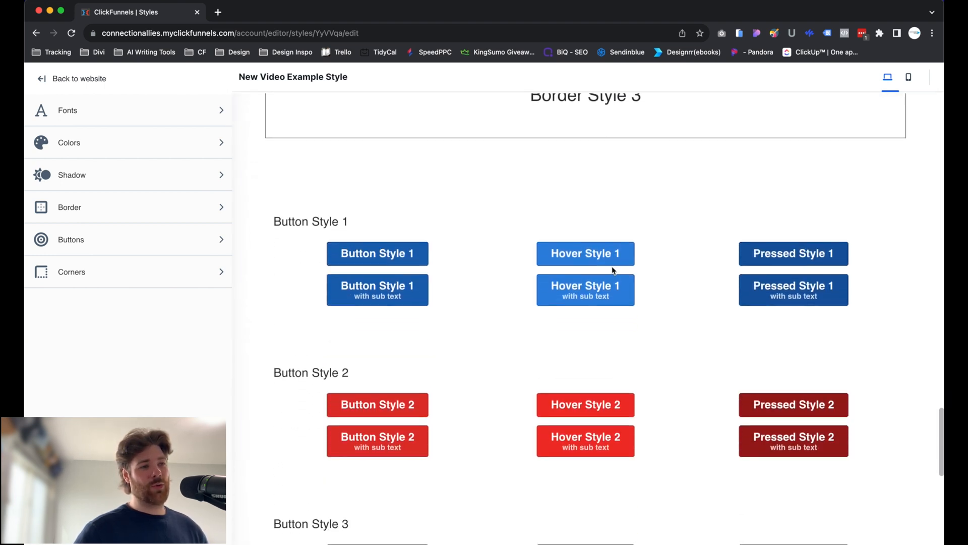
scroll(431, 364, "down", 5)
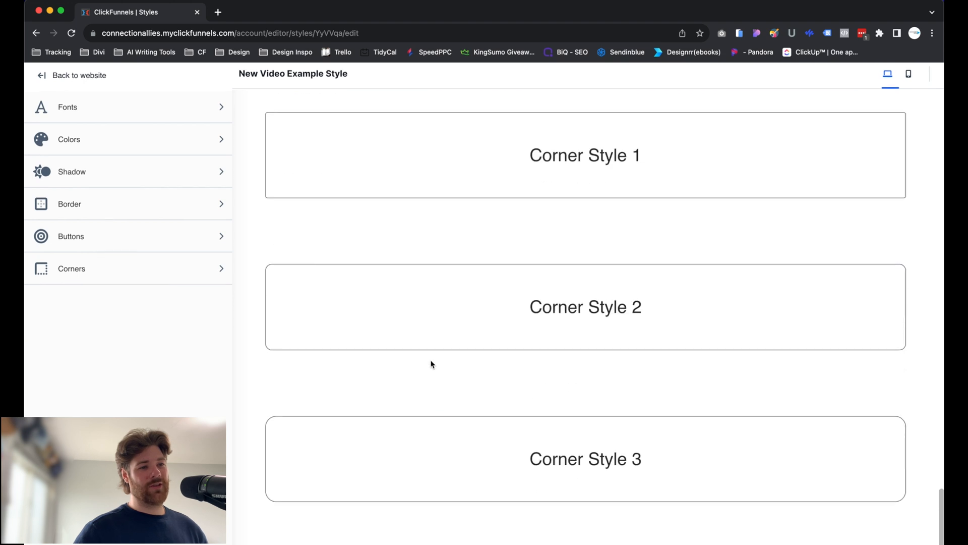
scroll(430, 362, "up", 20)
scroll(426, 356, "up", 4)
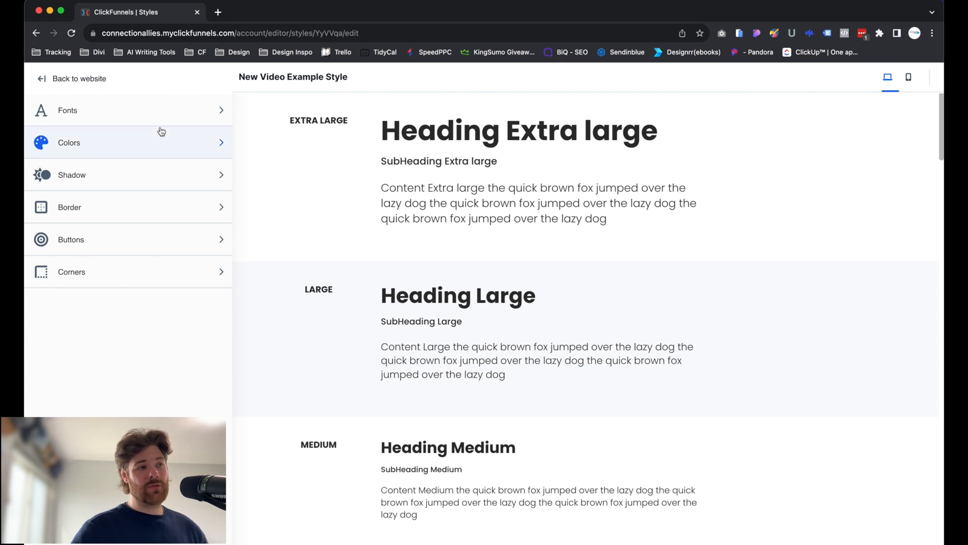
View the style's font settings and leave them by discarding any changes.
left_click(88, 116)
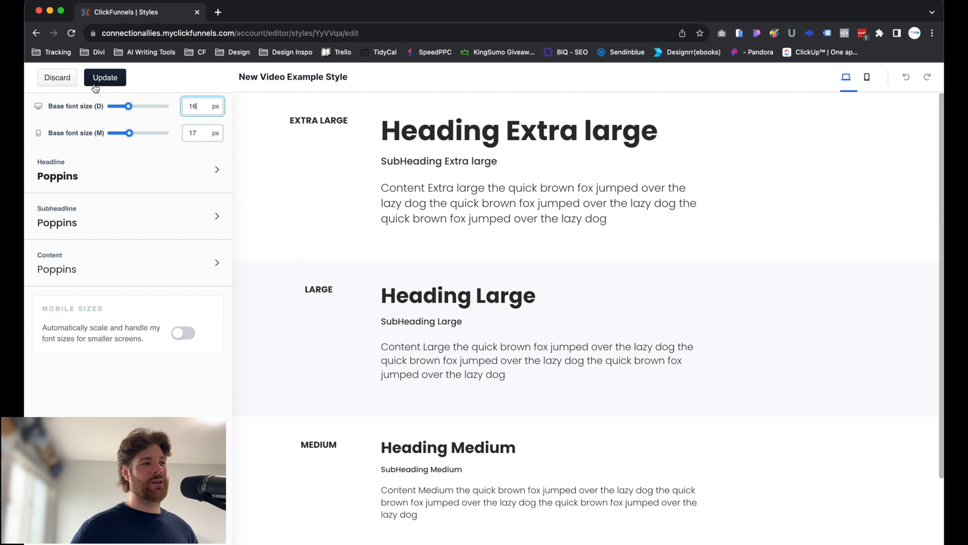
left_click(65, 80)
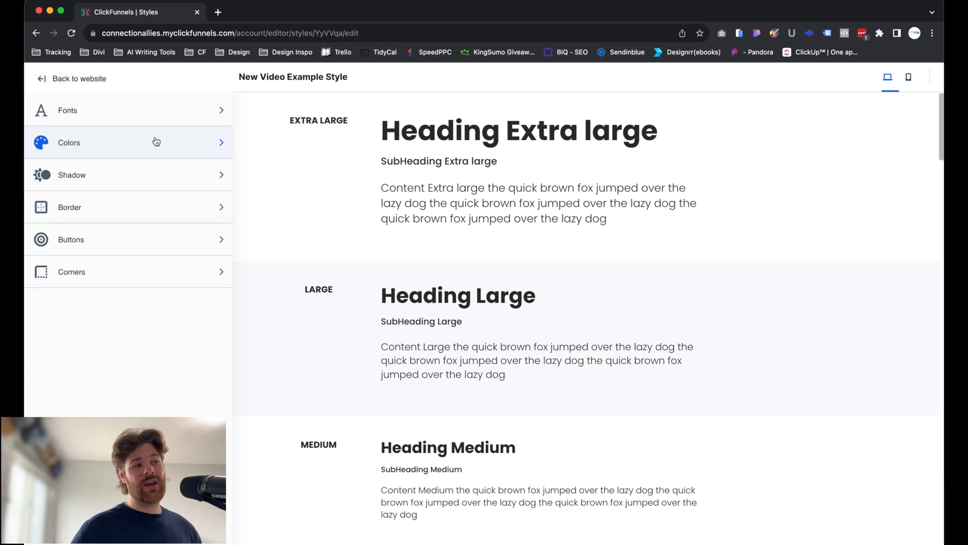
In the style's color settings, set the link color of the Lightest Background to the off-white theme color.
left_click(123, 150)
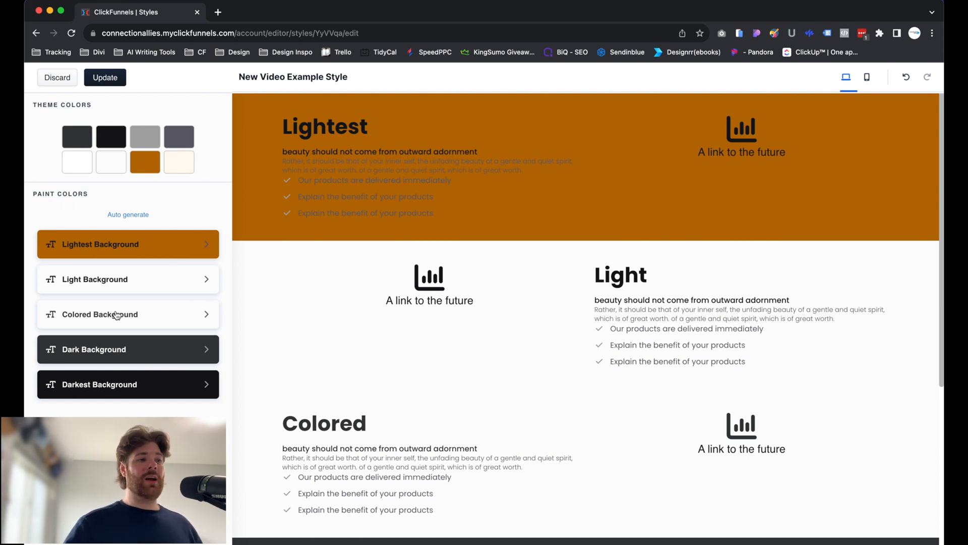
left_click(101, 243)
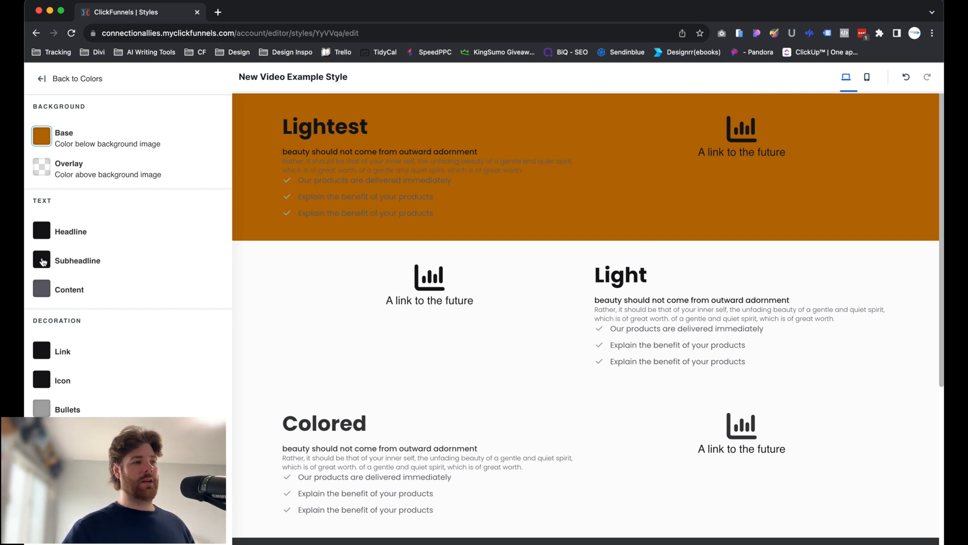
left_click(42, 350)
left_click(130, 399)
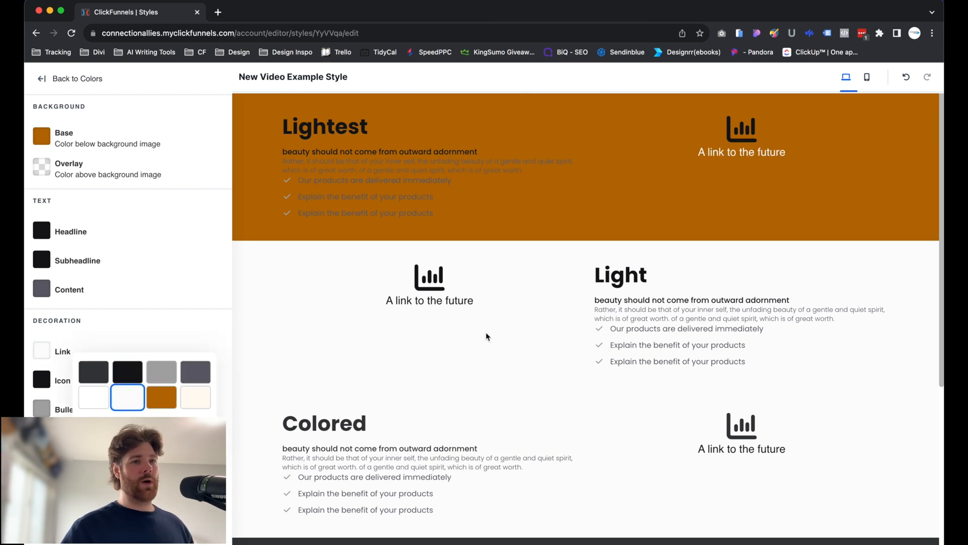
left_click(176, 297)
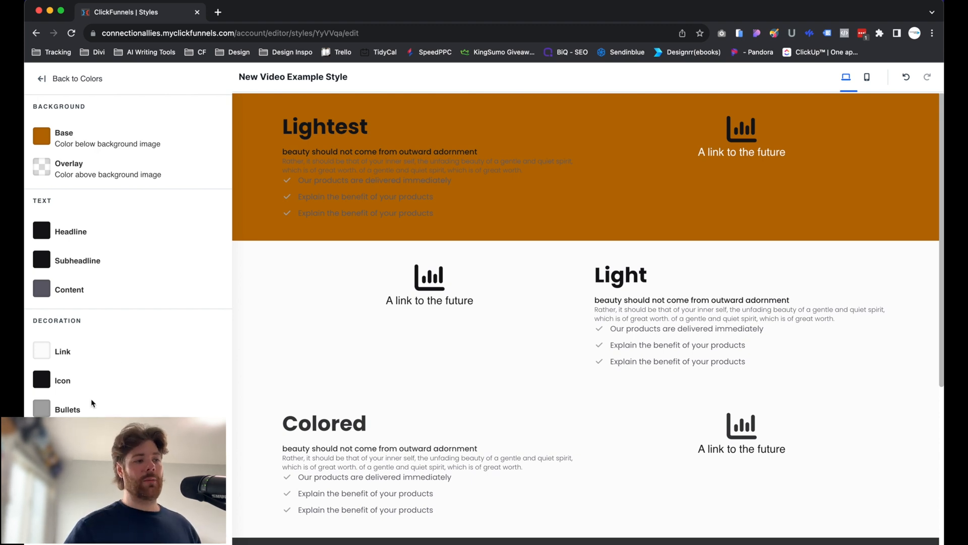
Set the Lightest Background's bullets to the pale cream theme color and discard all the color changes.
left_click(41, 407)
left_click(126, 453)
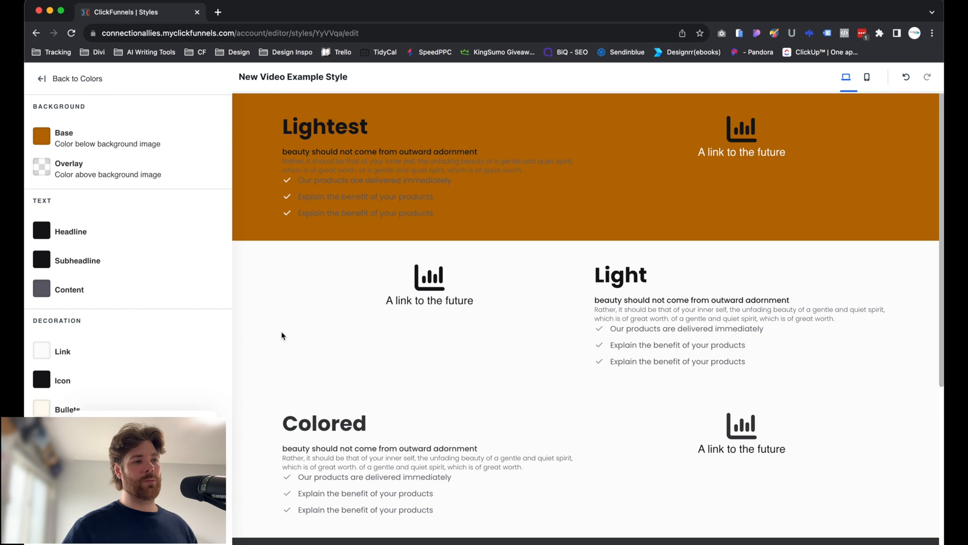
left_click(129, 392)
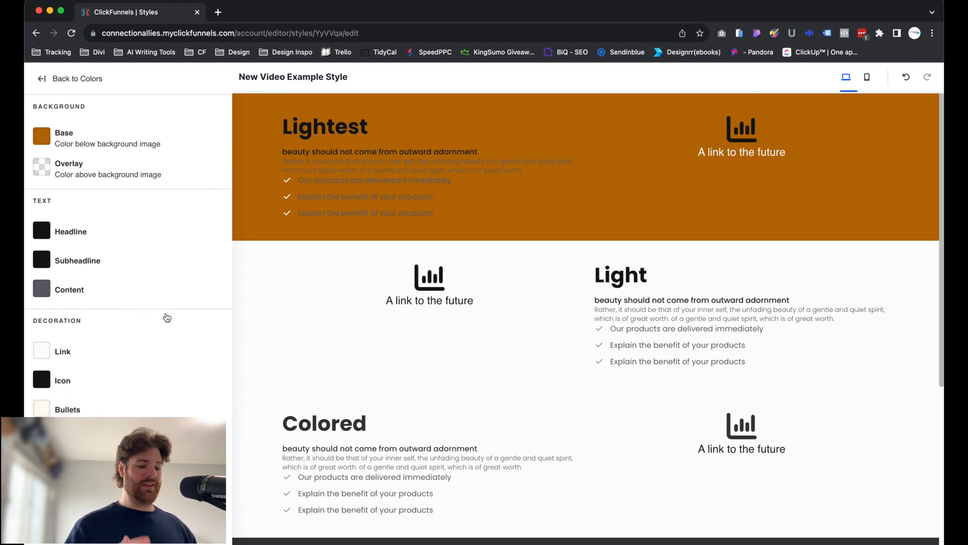
left_click(71, 87)
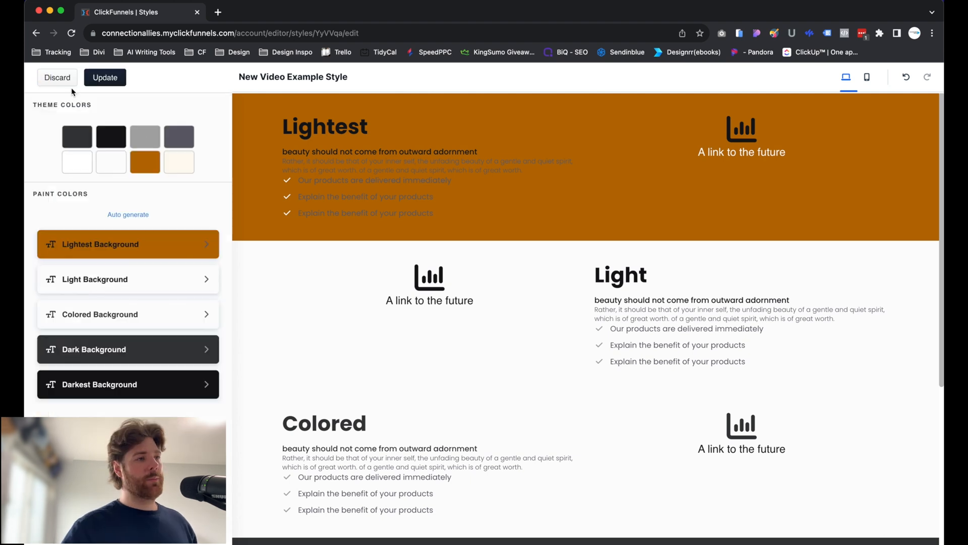
left_click(48, 79)
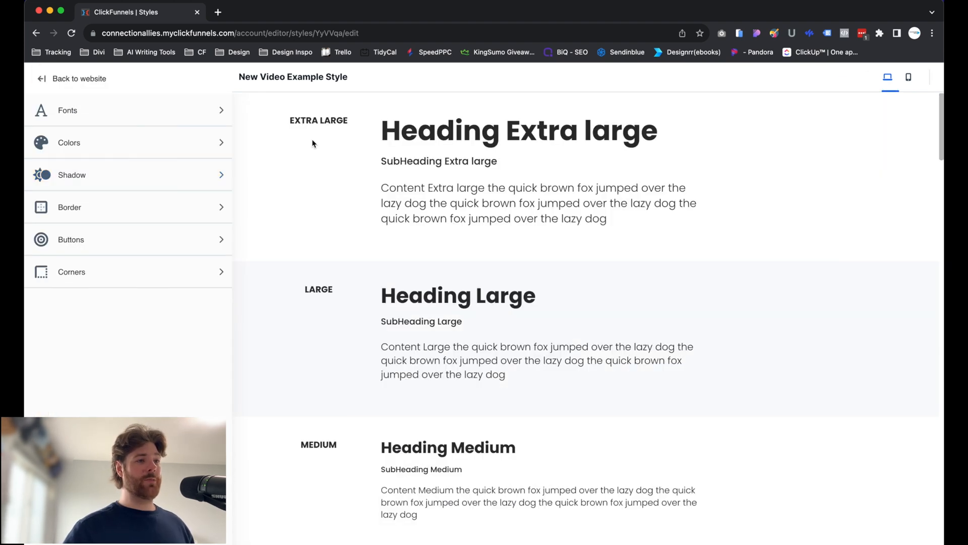
In the shadow settings, view the three shadow styles and set the spread of shadow style 3 to 27 px.
scroll(313, 143, "down", 1)
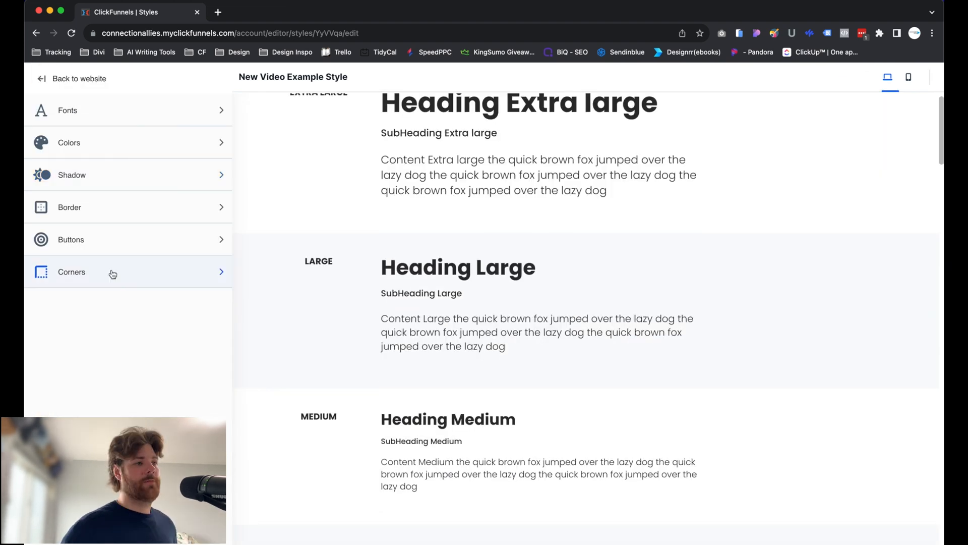
left_click(78, 182)
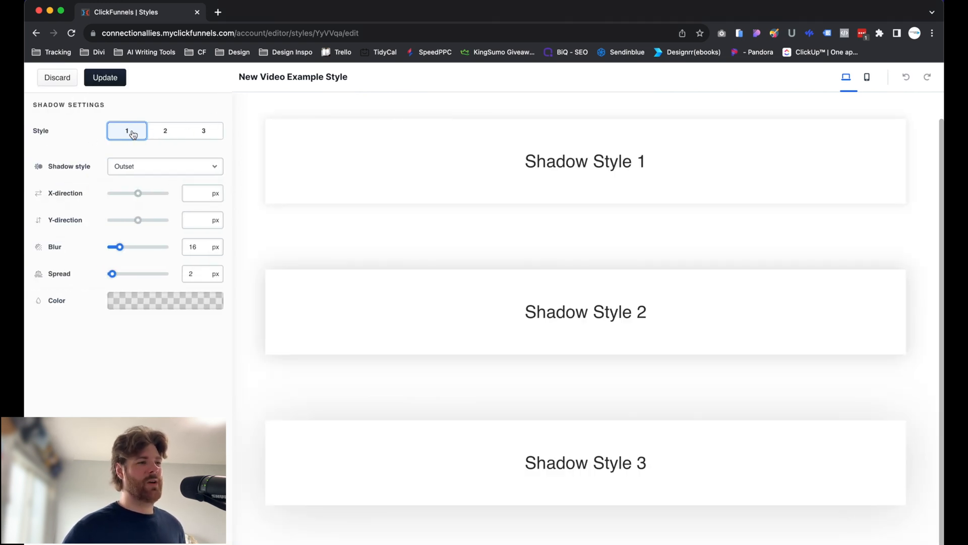
left_click(165, 131)
left_click(204, 131)
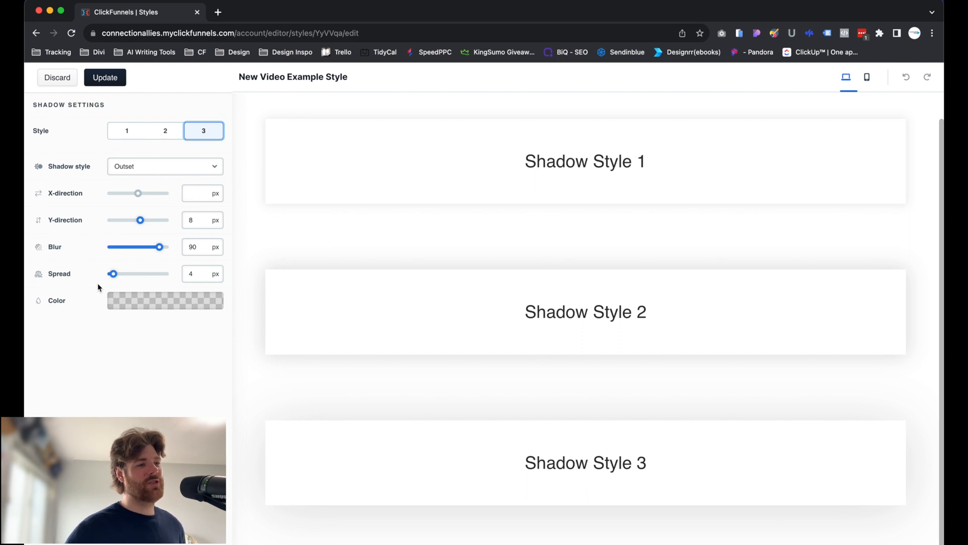
mouse_move(141, 278)
left_mouse_down()
mouse_move(198, 276)
mouse_move(105, 277)
mouse_move(125, 275)
left_mouse_up()
left_click(85, 235)
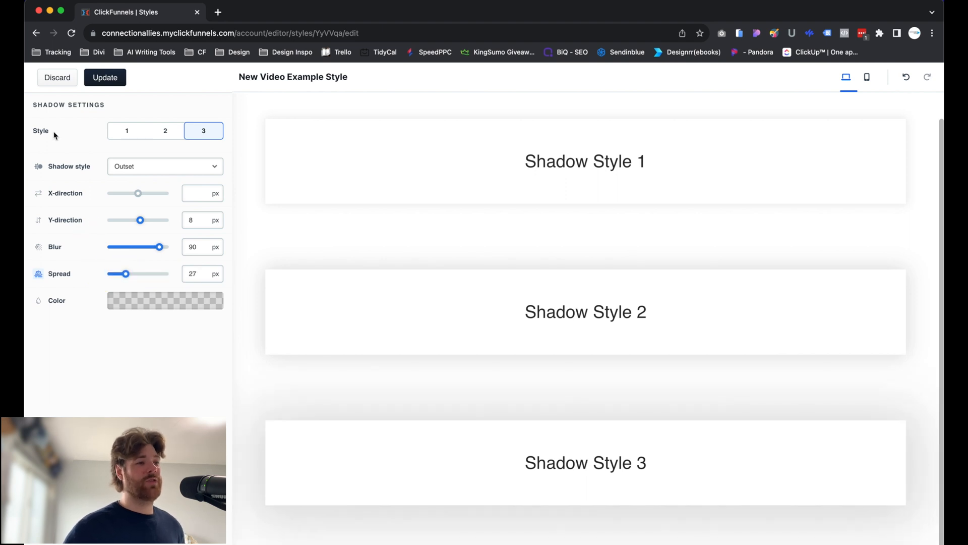
Try blur values of 61 px and 80 px on shadow style 3 and discard all the shadow changes.
scroll(65, 143, "down", 1)
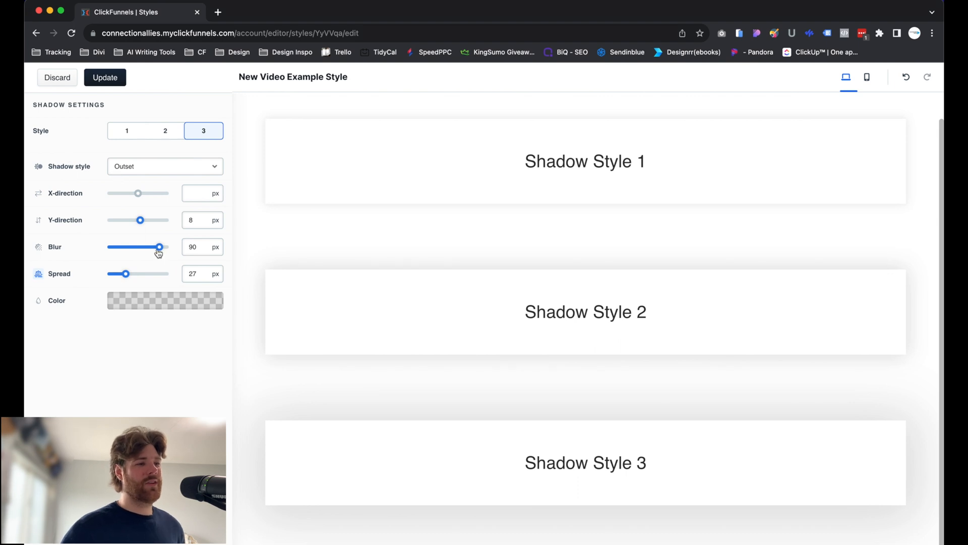
left_click_drag(158, 250, 145, 251)
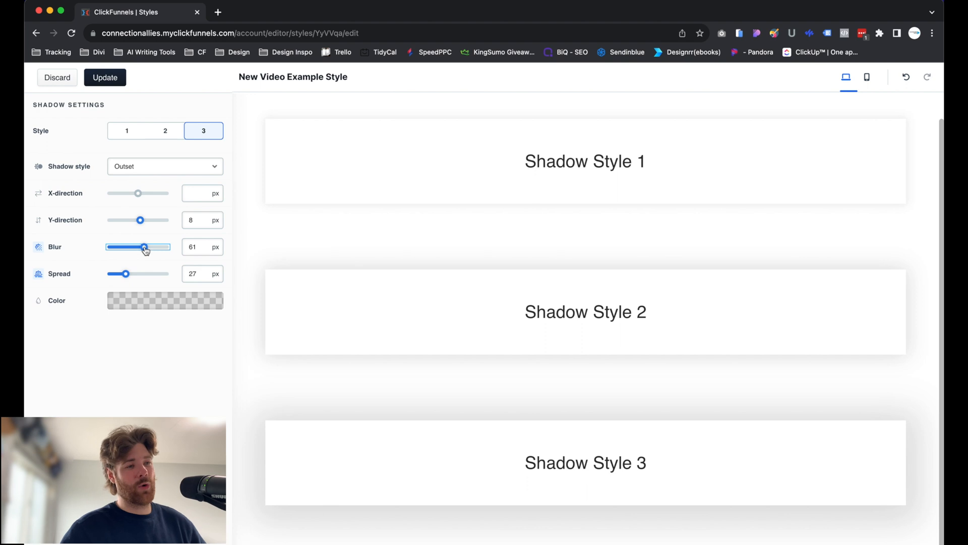
mouse_move(146, 250)
left_mouse_down()
mouse_move(112, 248)
mouse_move(160, 253)
left_mouse_up()
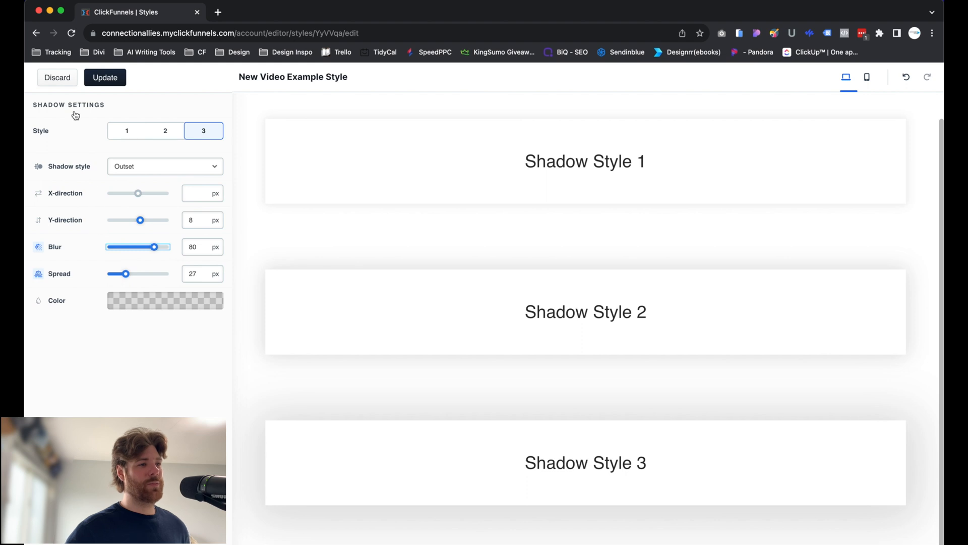
left_click(58, 78)
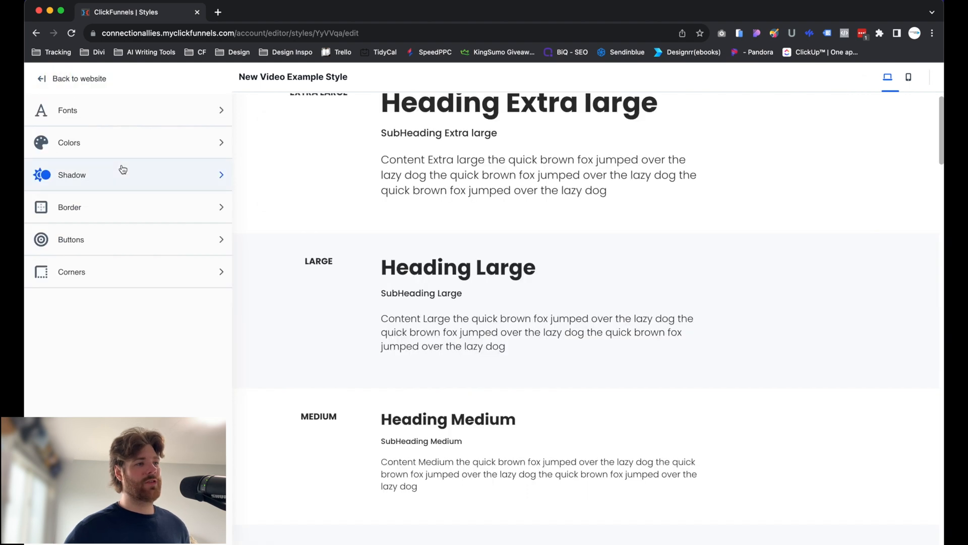
In the border settings, set the stroke size of border style 3 to 50 px and discard the border changes.
left_click(93, 211)
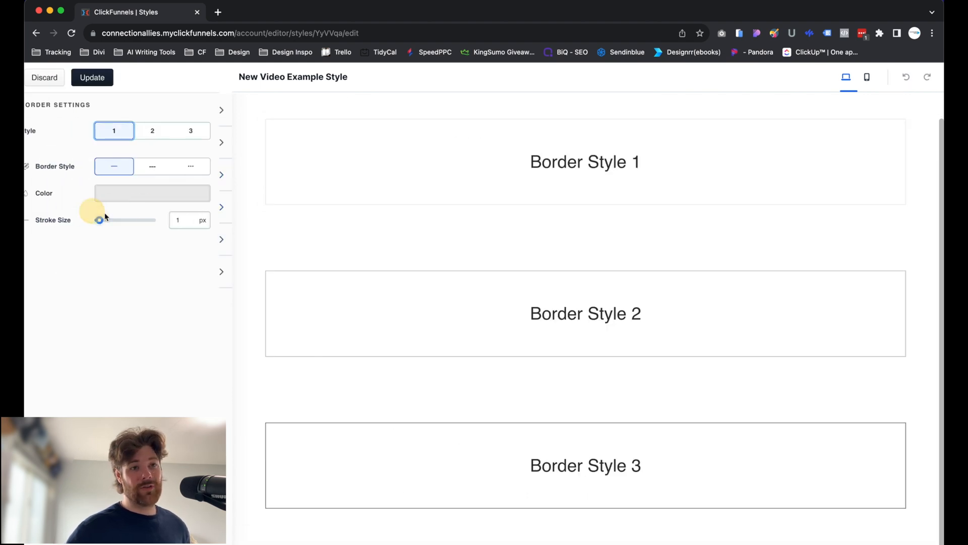
left_click(162, 131)
left_click(208, 132)
left_click(123, 135)
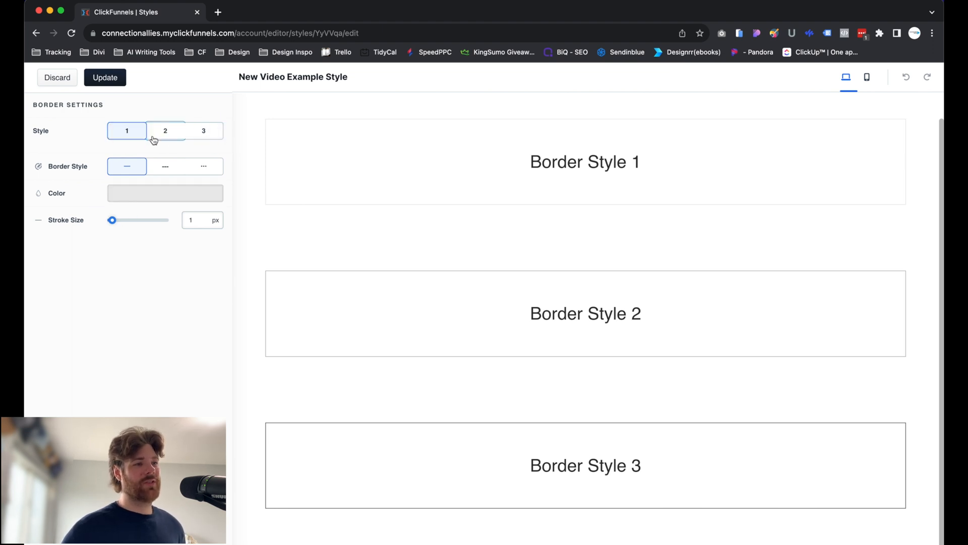
left_click(154, 138)
left_click(210, 132)
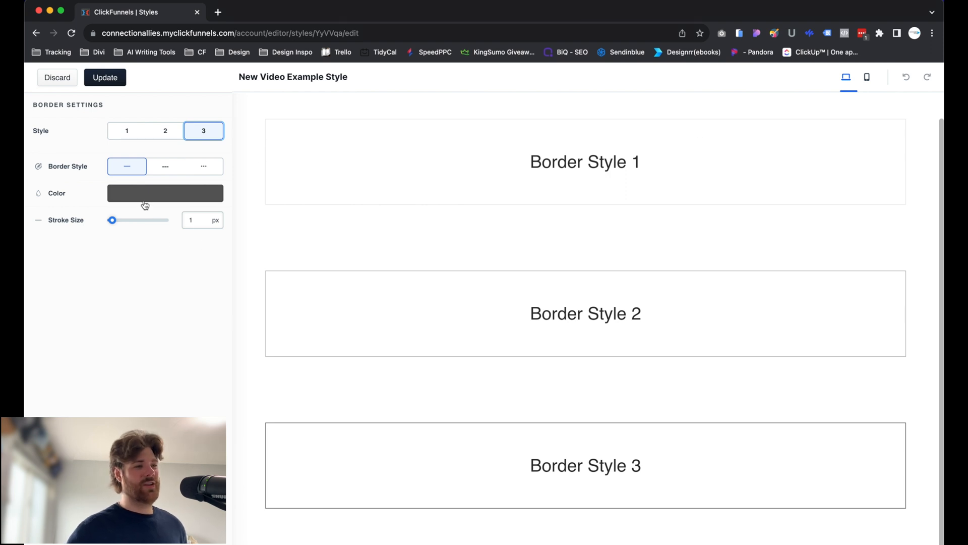
left_click_drag(110, 222, 245, 221)
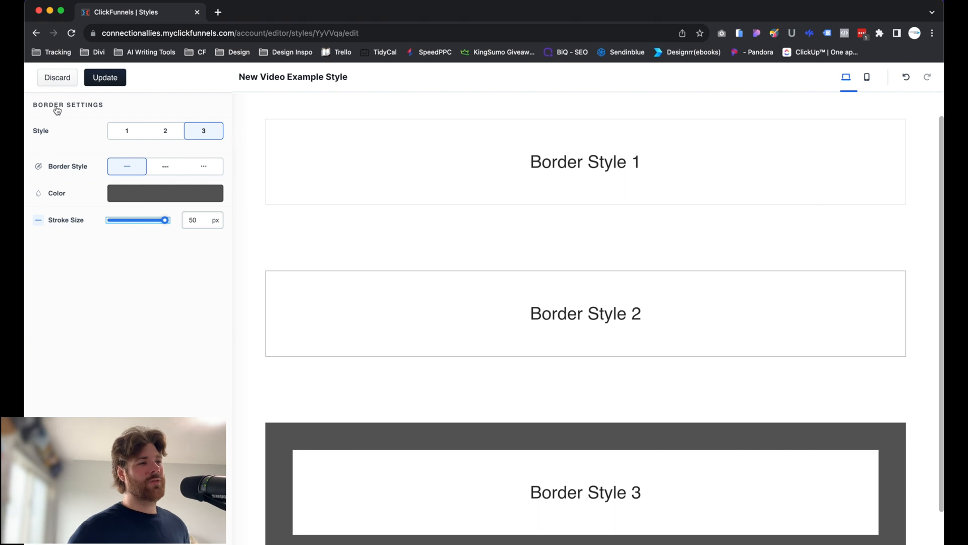
left_click(48, 80)
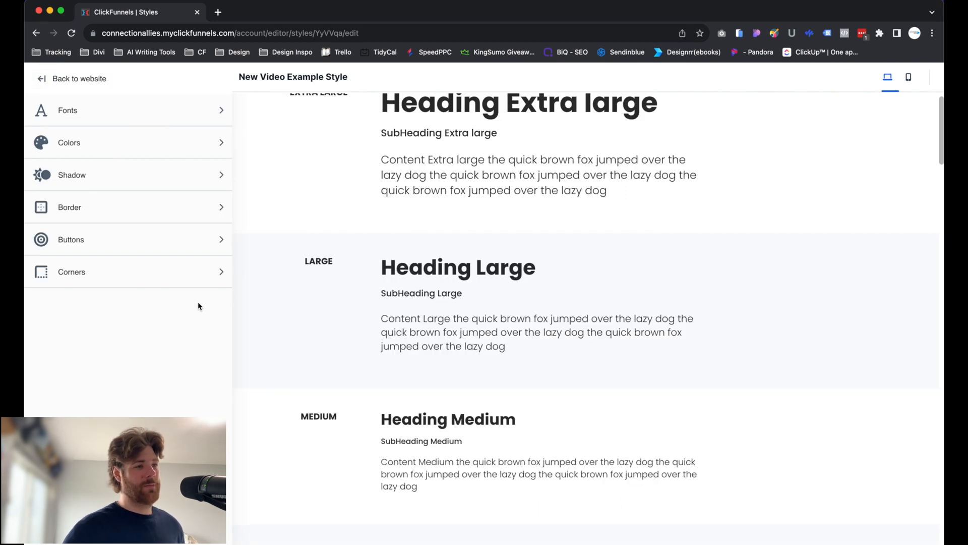
Open the button settings and review the state colors of button style 1 alongside the default, hover and pressed samples.
left_click(80, 250)
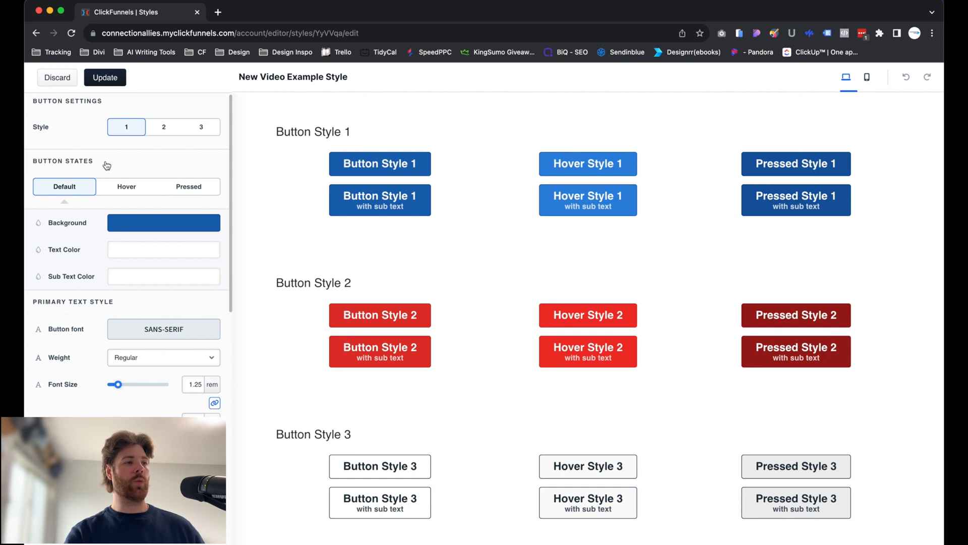
scroll(107, 163, "down", 1)
scroll(107, 161, "down", 5)
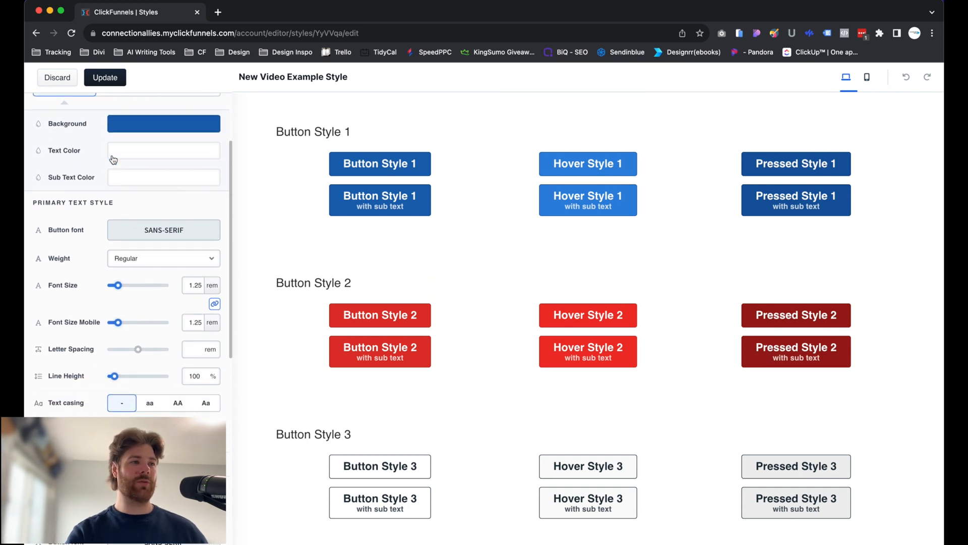
scroll(101, 157, "up", 4)
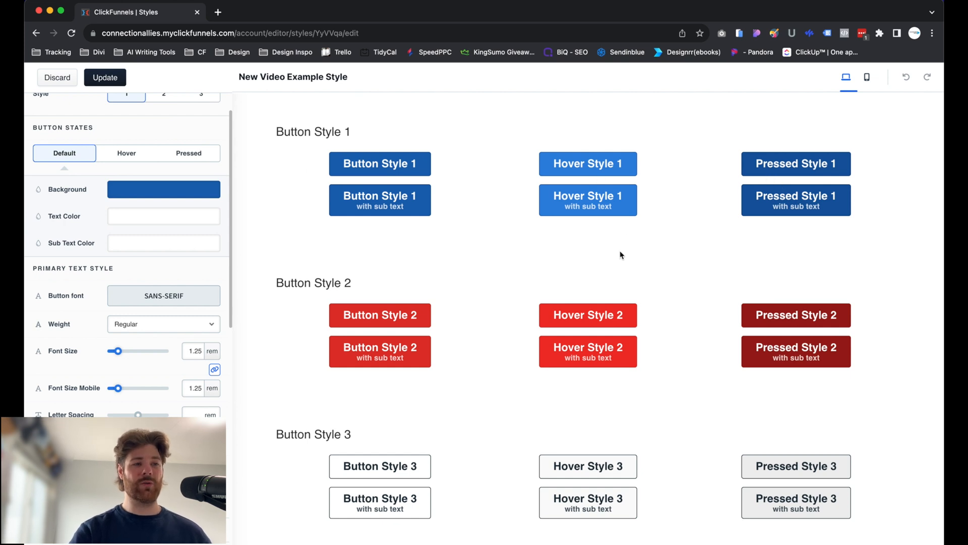
left_click(387, 323)
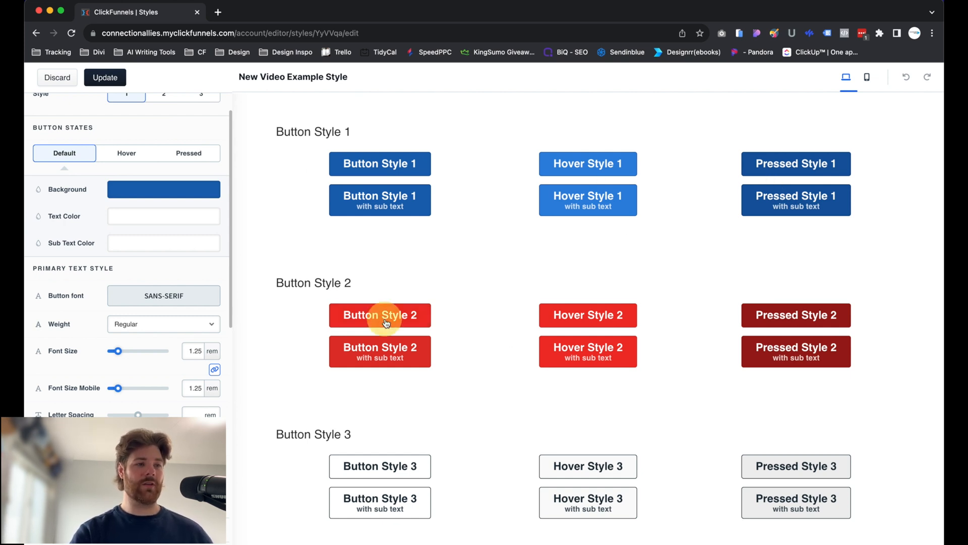
scroll(96, 323, "up", 2)
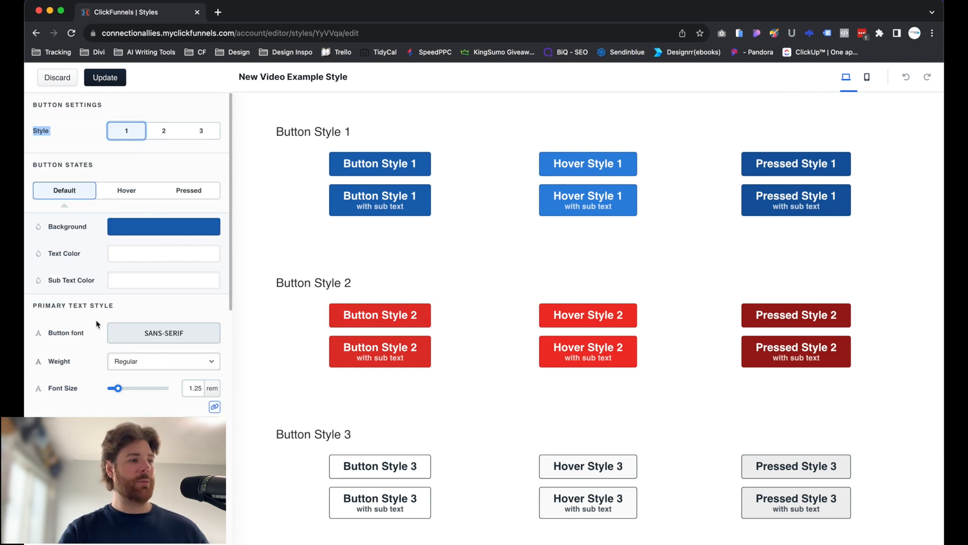
Examine the primary text, sub text and border settings of button style 1 and leave the button settings by discarding.
scroll(97, 323, "down", 5)
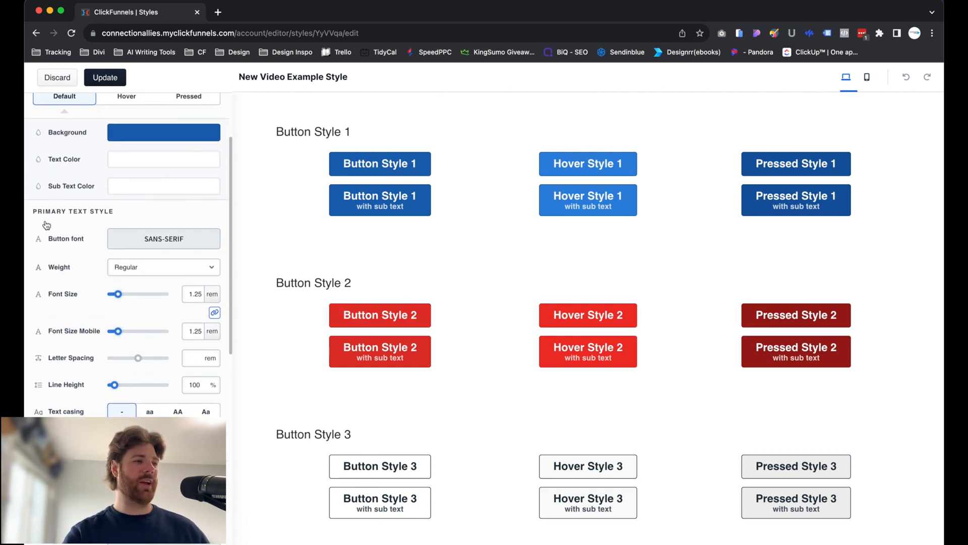
left_click(115, 239)
scroll(108, 224, "down", 2)
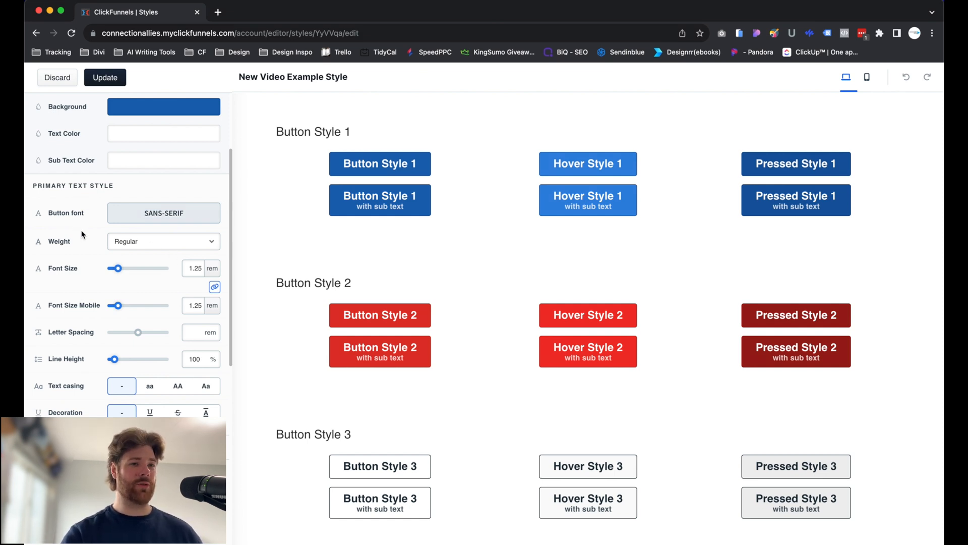
scroll(89, 215, "down", 4)
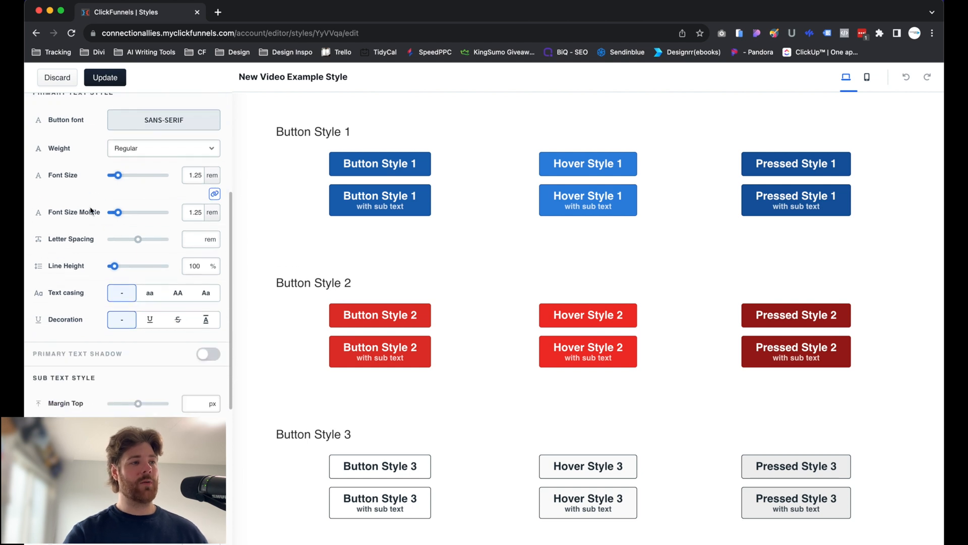
scroll(83, 202, "up", 3)
scroll(80, 252, "down", 4)
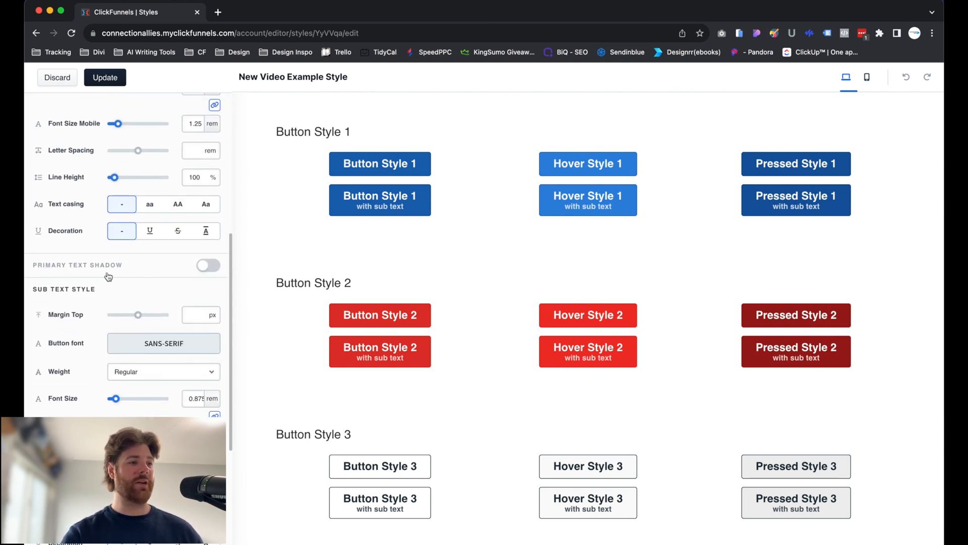
scroll(108, 276, "down", 3)
scroll(108, 275, "down", 2)
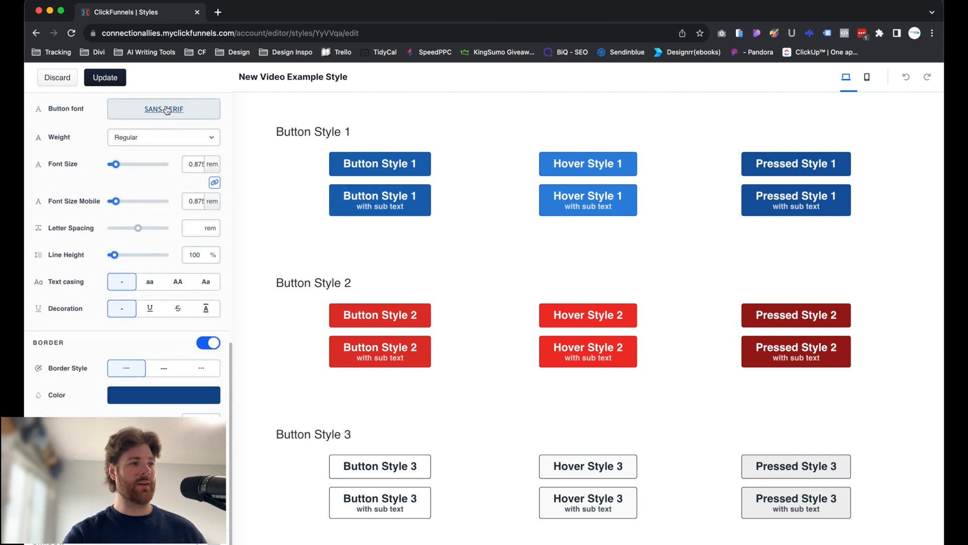
left_click(60, 83)
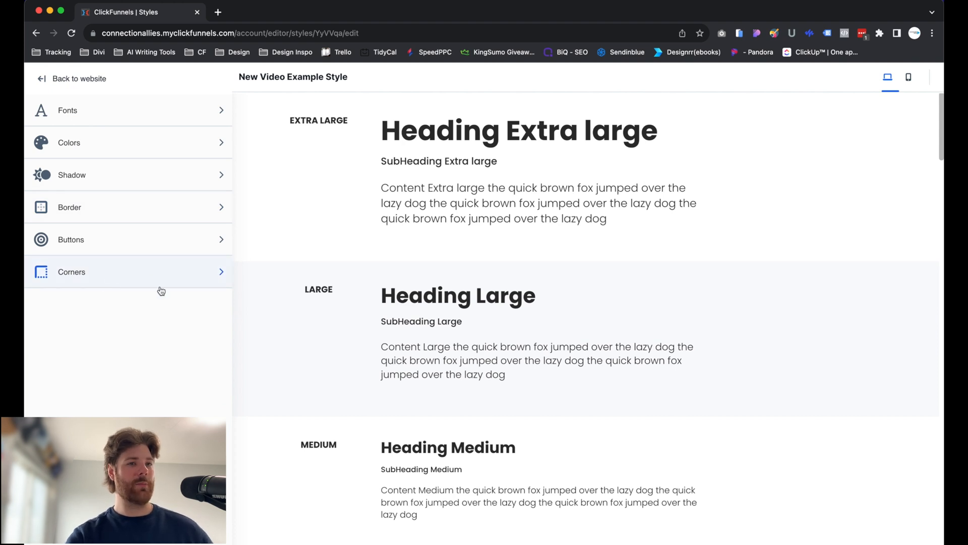
Review the settings of corner styles 1, 2 and 3 and leave the corner settings by discarding.
left_click(146, 278)
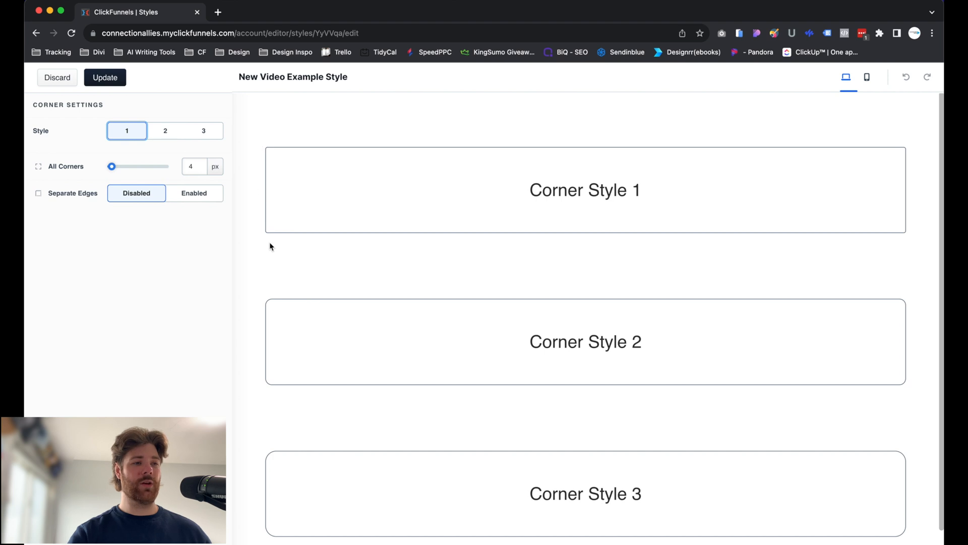
left_click(165, 131)
left_click(204, 132)
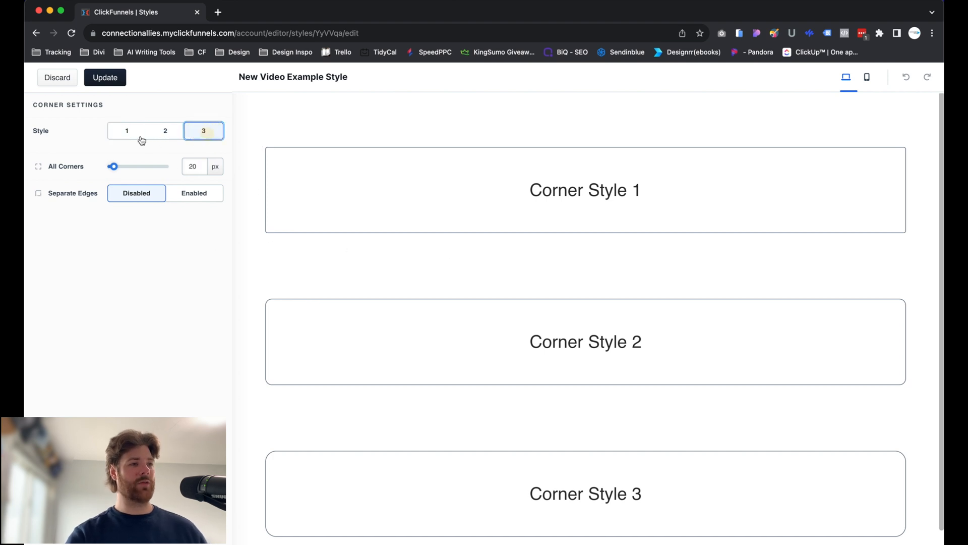
left_click(127, 132)
scroll(375, 235, "down", 1)
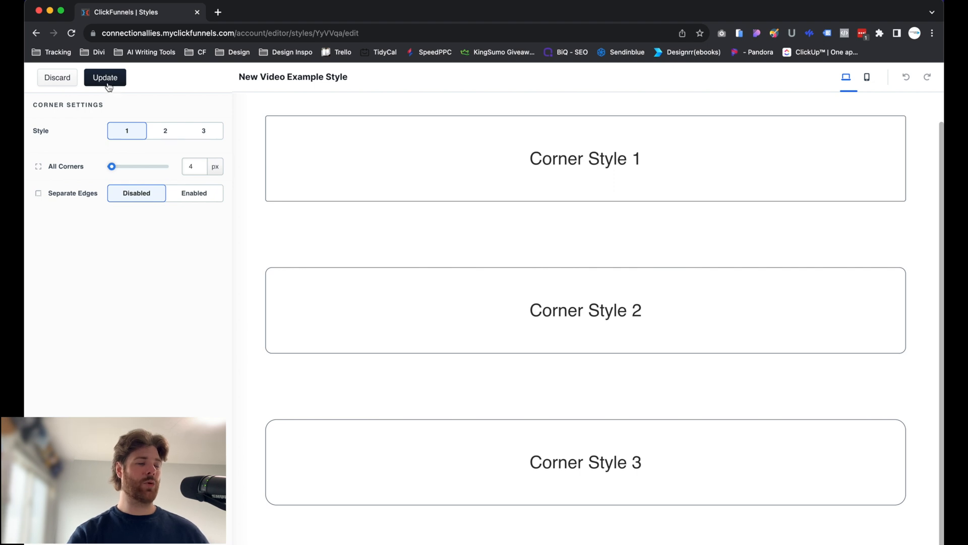
left_click(65, 85)
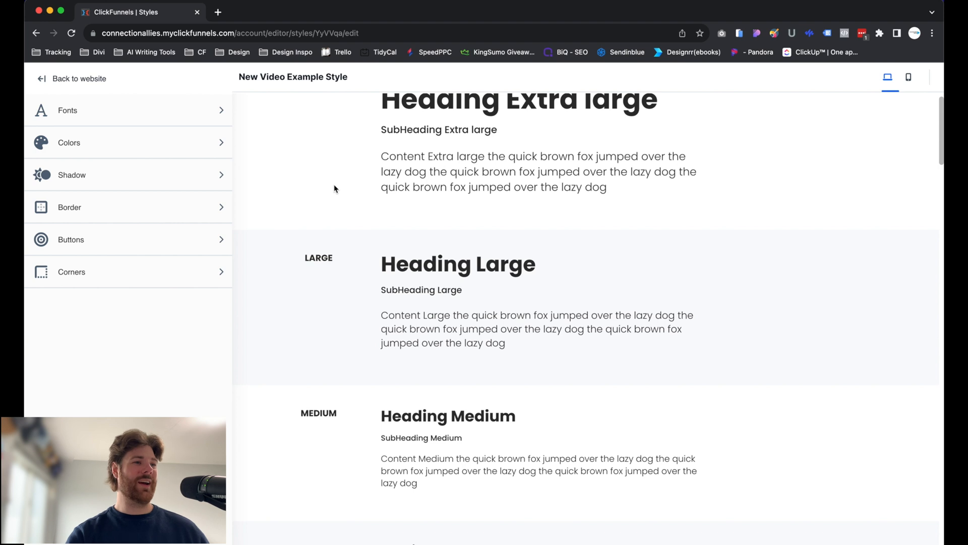
scroll(315, 222, "down", 1)
scroll(315, 219, "up", 3)
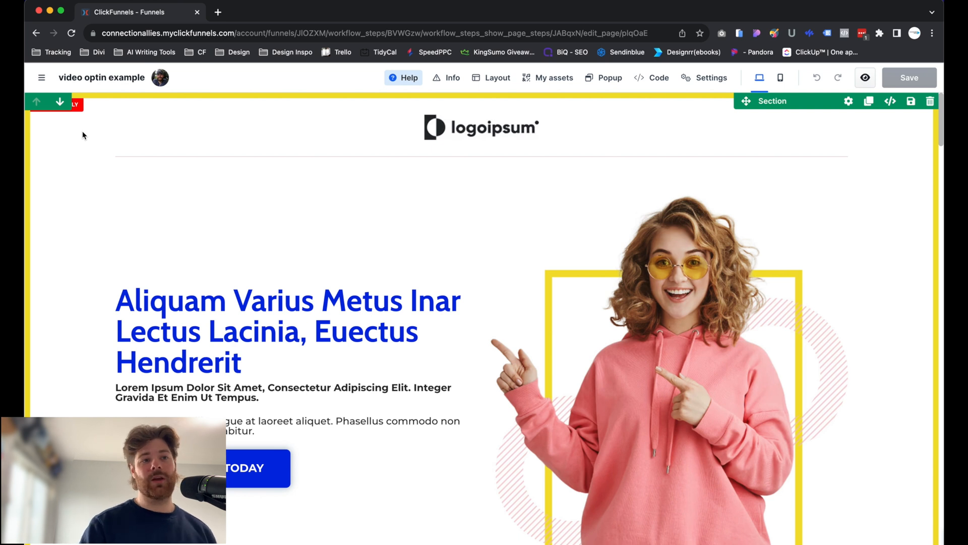
Set the paint of the top section on the video optin example page to Colored Background and review the recolored section.
left_click(839, 107)
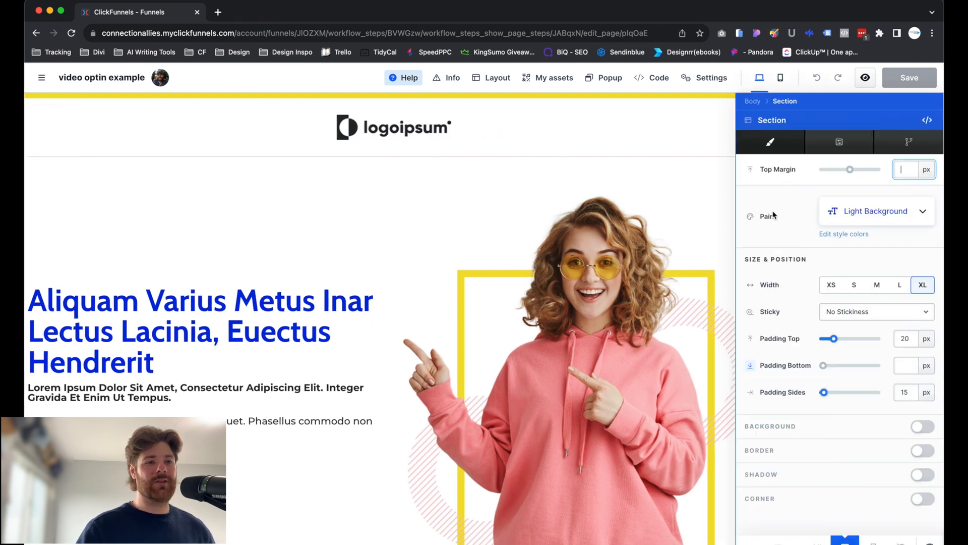
left_click(853, 212)
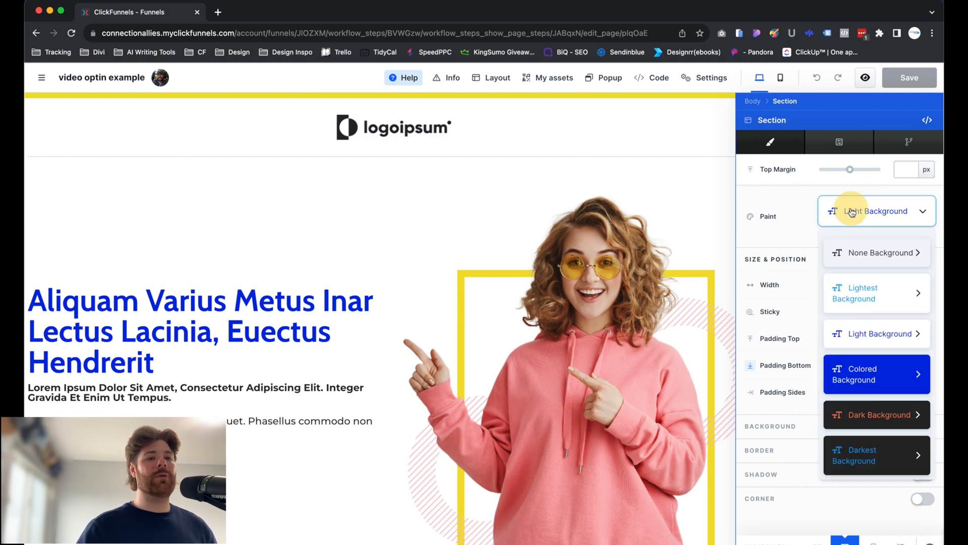
left_click(849, 373)
scroll(489, 291, "down", 3)
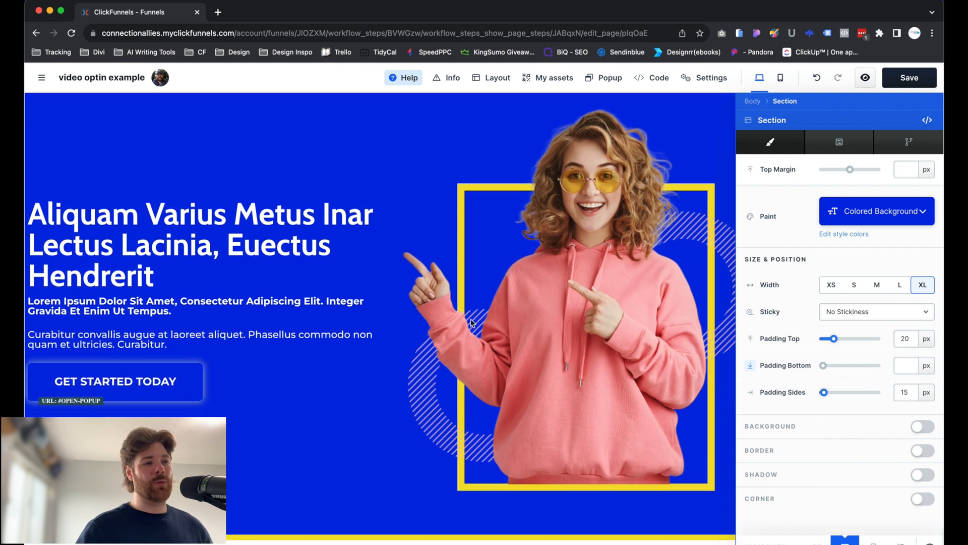
scroll(461, 218, "up", 3)
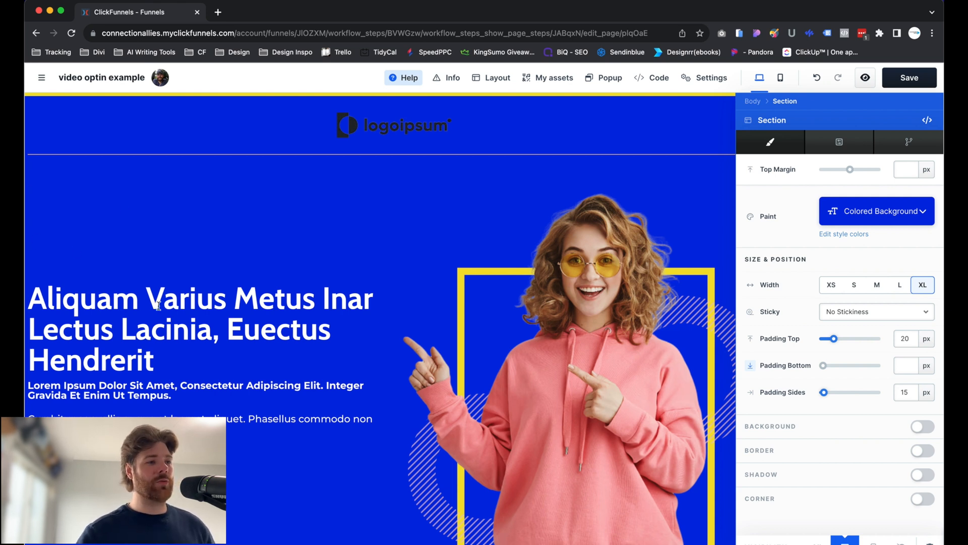
scroll(172, 303, "down", 2)
left_click(321, 419)
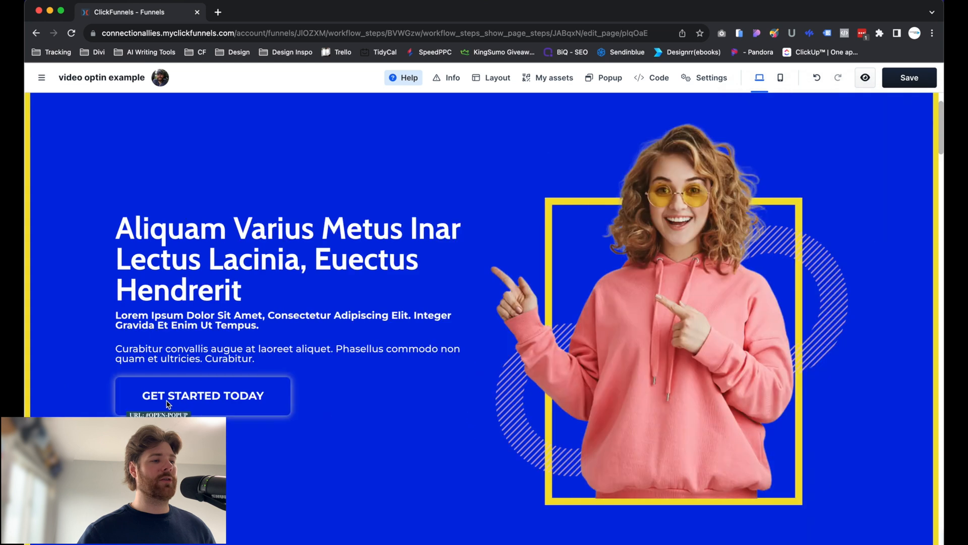
scroll(857, 121, "up", 2)
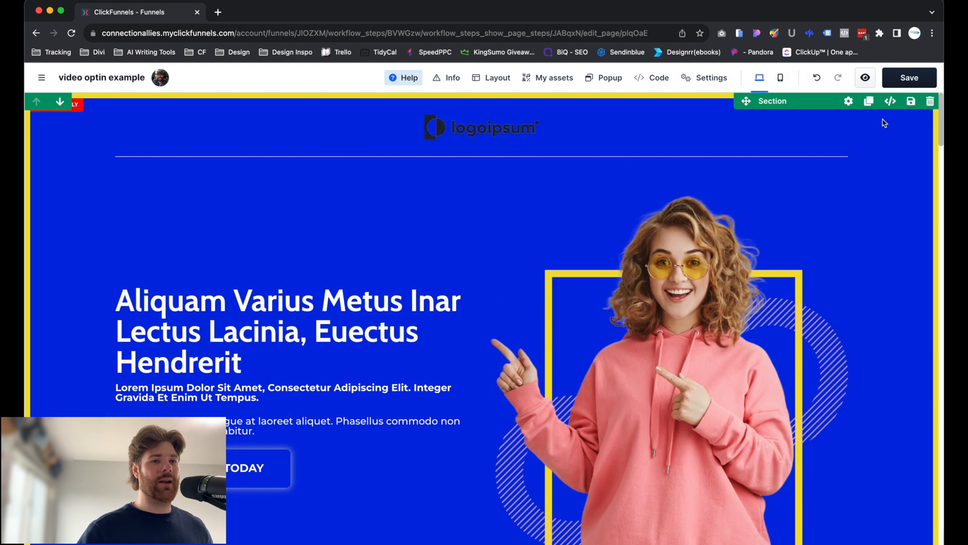
Preview the None Background paint on the top section and set its paint to Lightest Background.
left_click(846, 103)
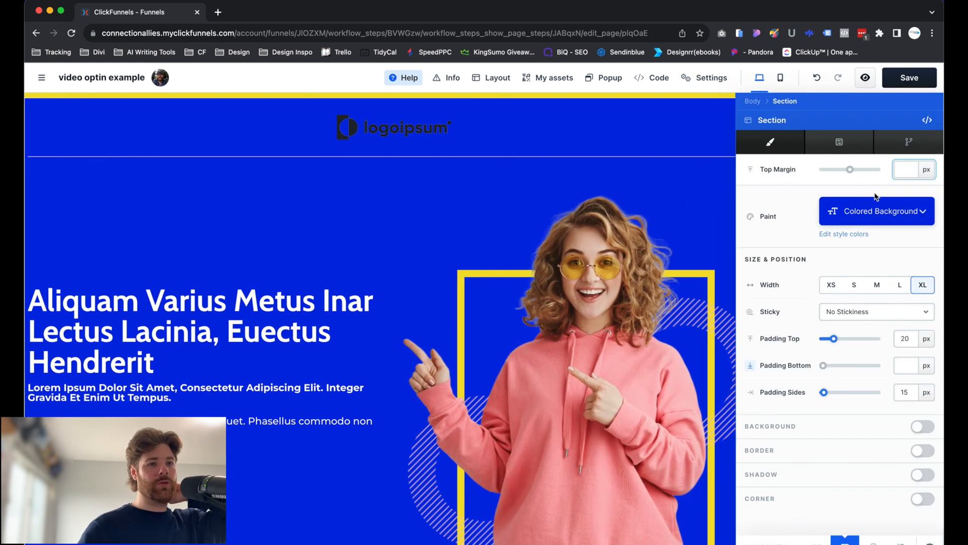
left_click(871, 211)
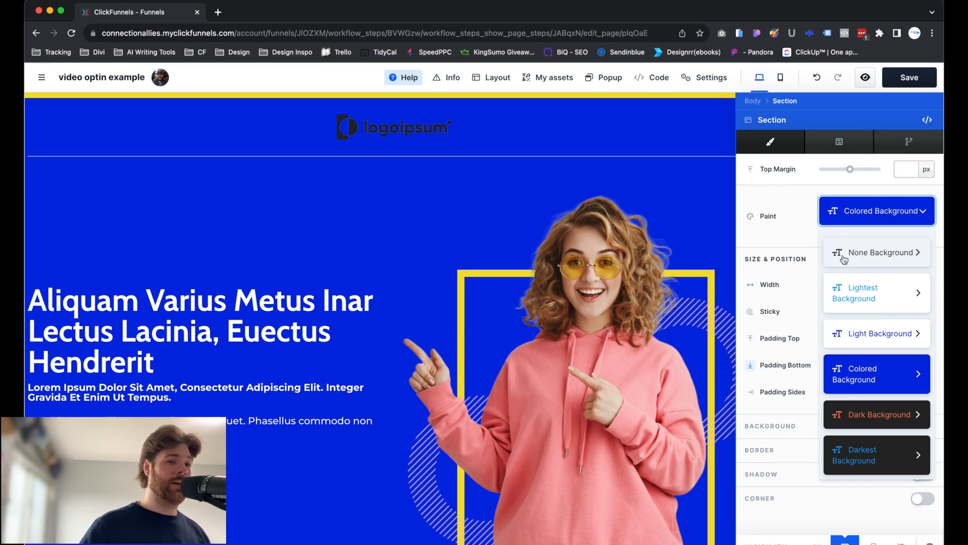
left_click(859, 258)
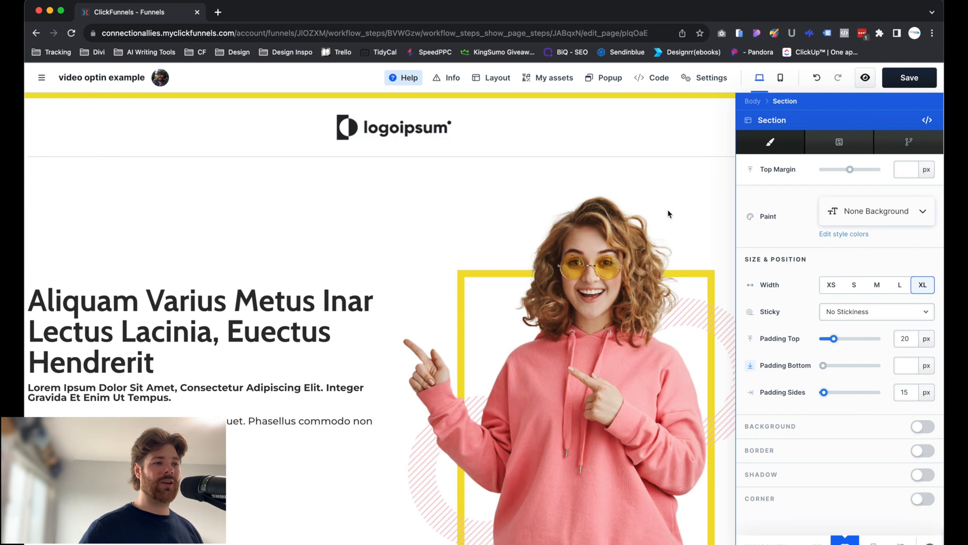
left_click(845, 217)
left_click(855, 296)
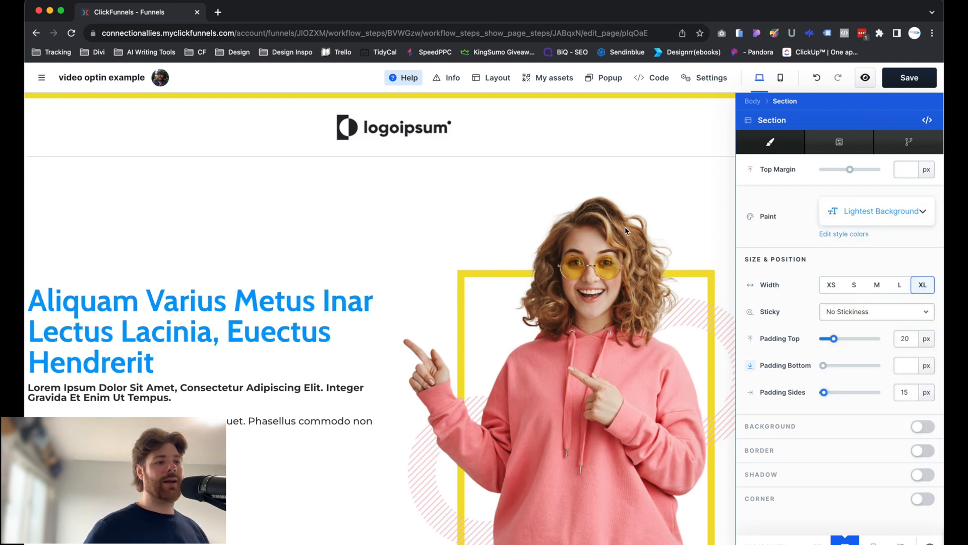
left_click(650, 248)
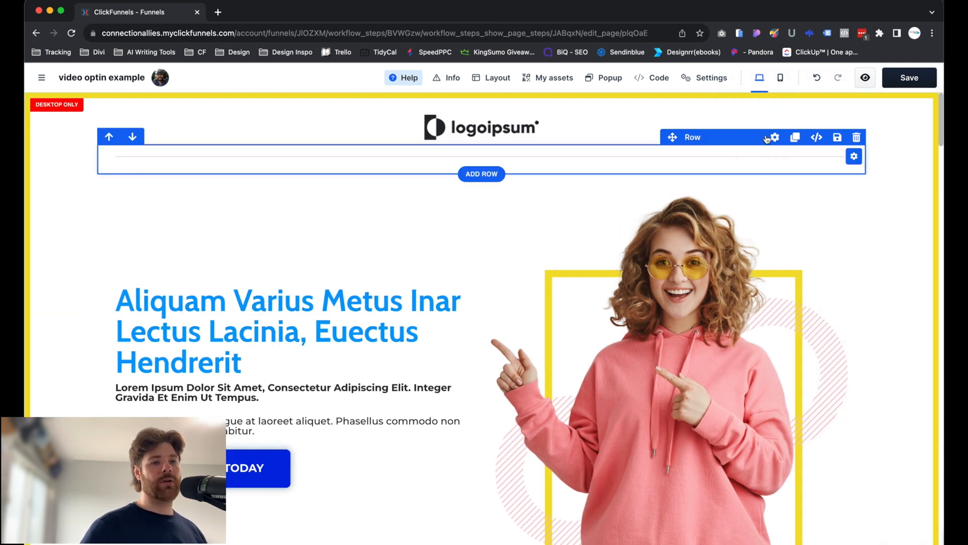
Try the Colored Background paint on the divider row below the logo and return the row to None Background.
left_click(775, 137)
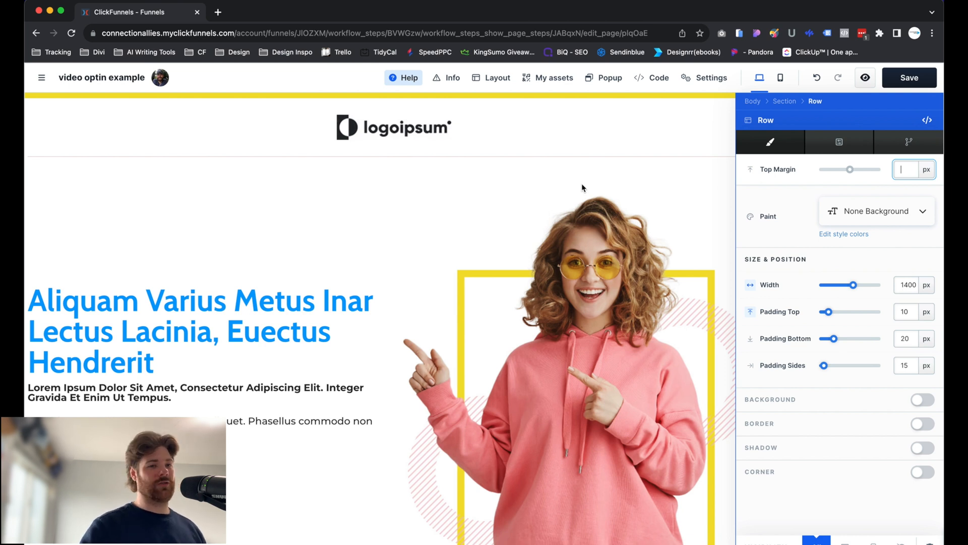
left_click(837, 211)
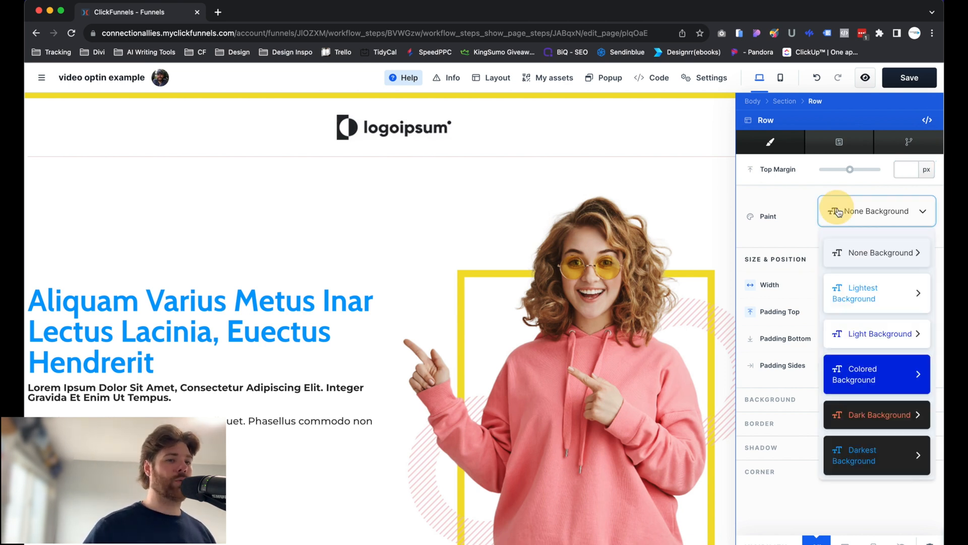
left_click(843, 381)
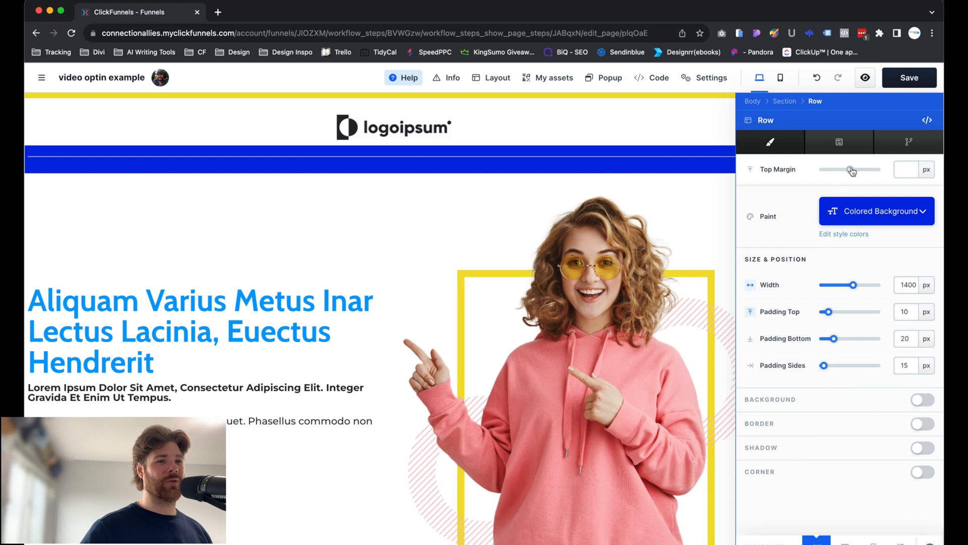
left_click(872, 208)
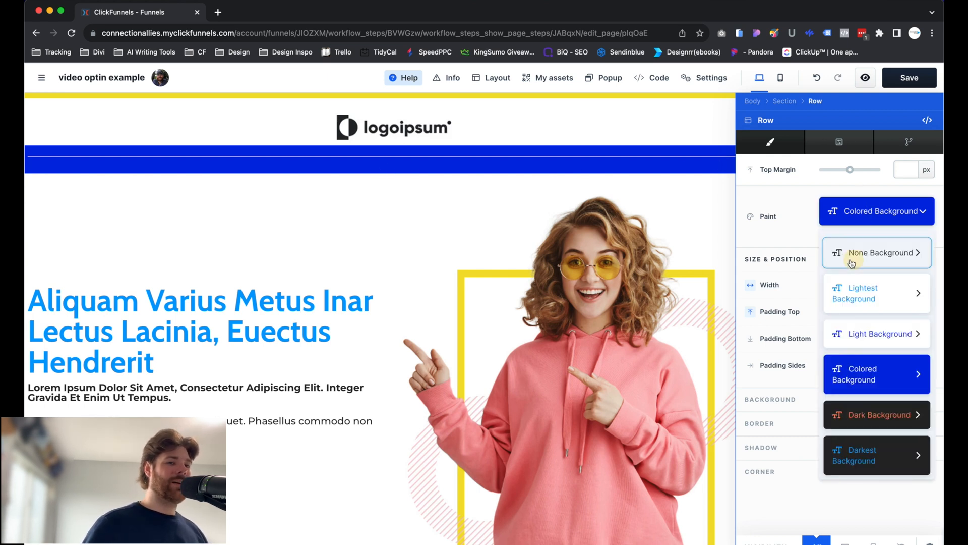
left_click(851, 255)
left_click(551, 181)
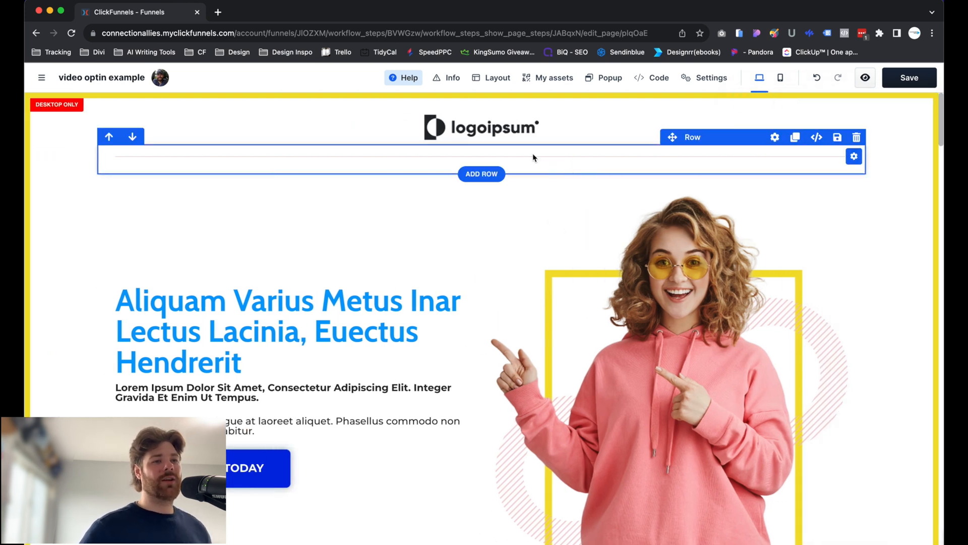
Compare the S, M, L and XL typography styles on the main headline and settle on style L.
scroll(532, 297, "down", 1)
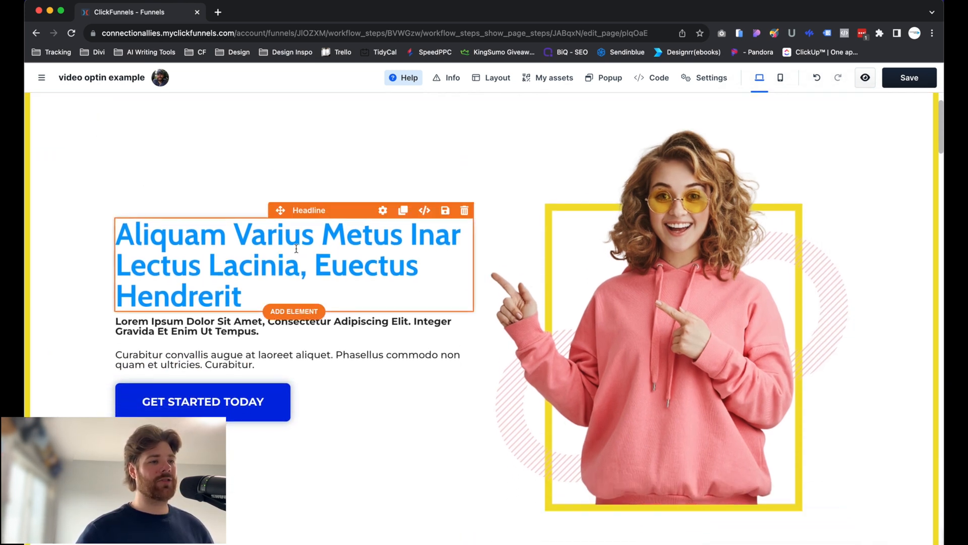
left_click(383, 210)
scroll(827, 357, "down", 2)
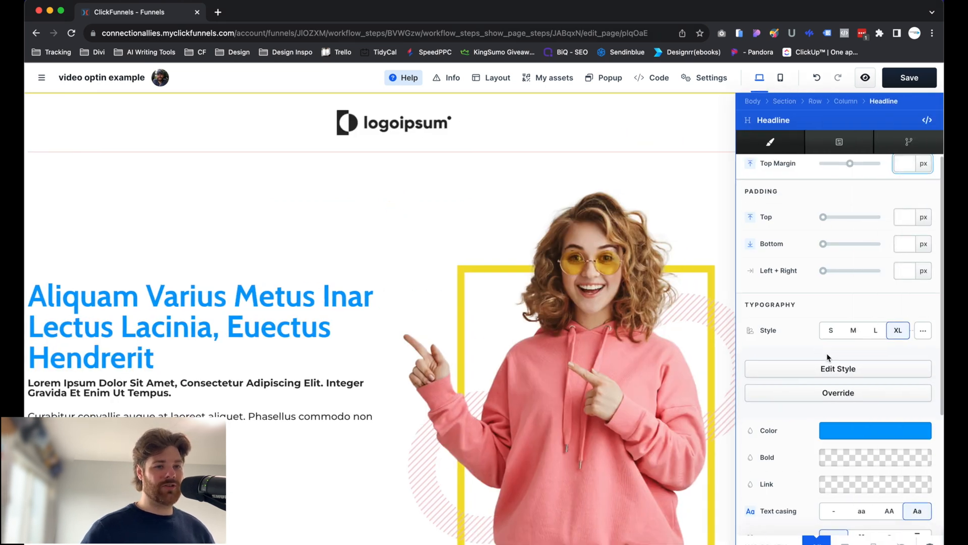
scroll(826, 356, "up", 2)
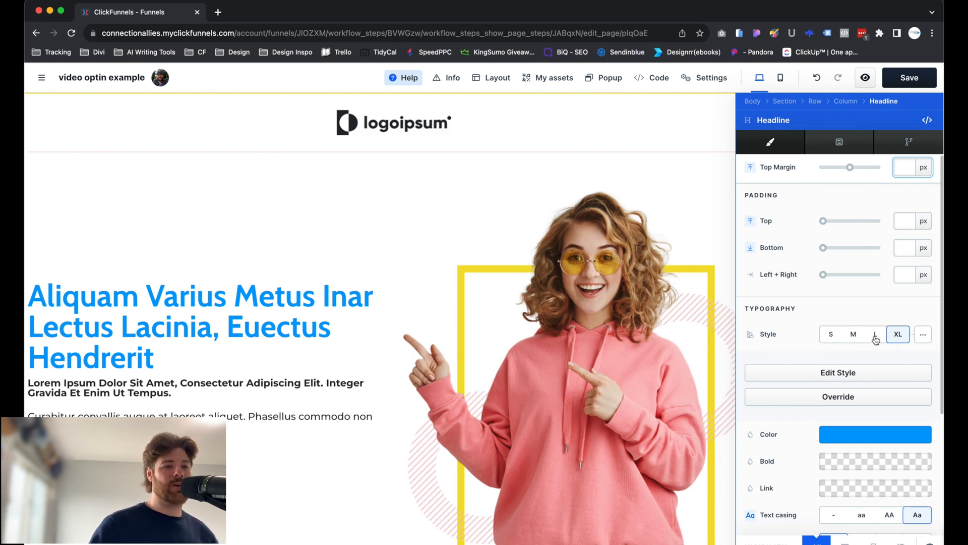
left_click(896, 335)
left_click(853, 331)
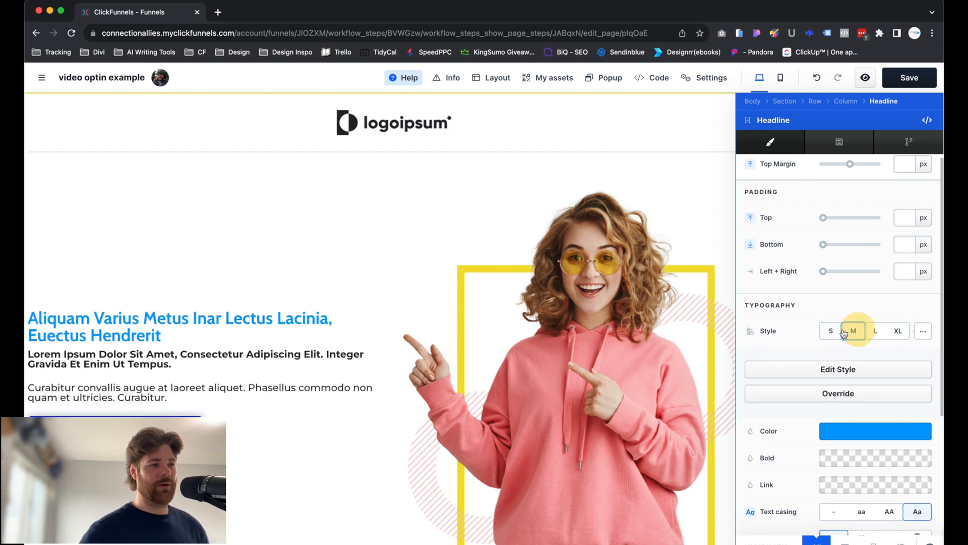
left_click(830, 331)
left_click(875, 330)
left_click(904, 332)
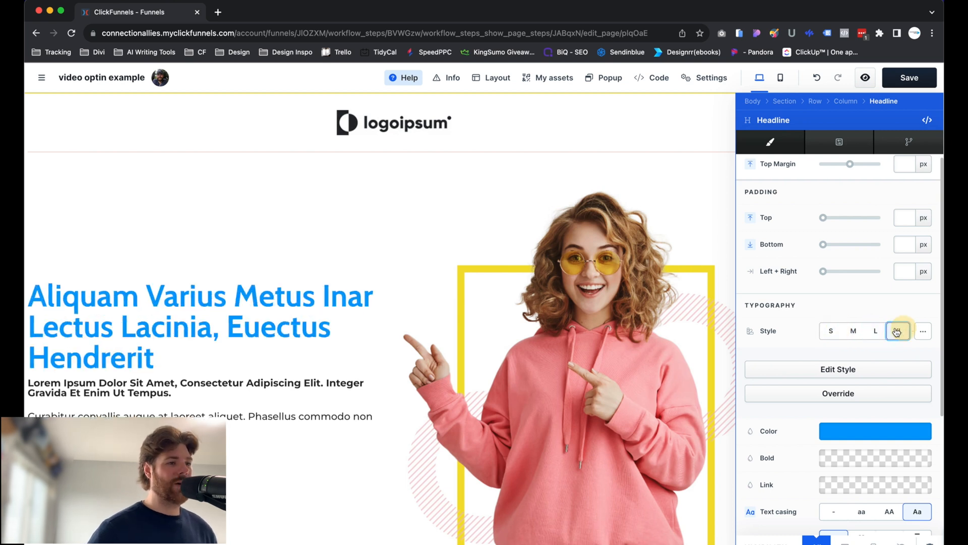
left_click(868, 332)
left_click(853, 330)
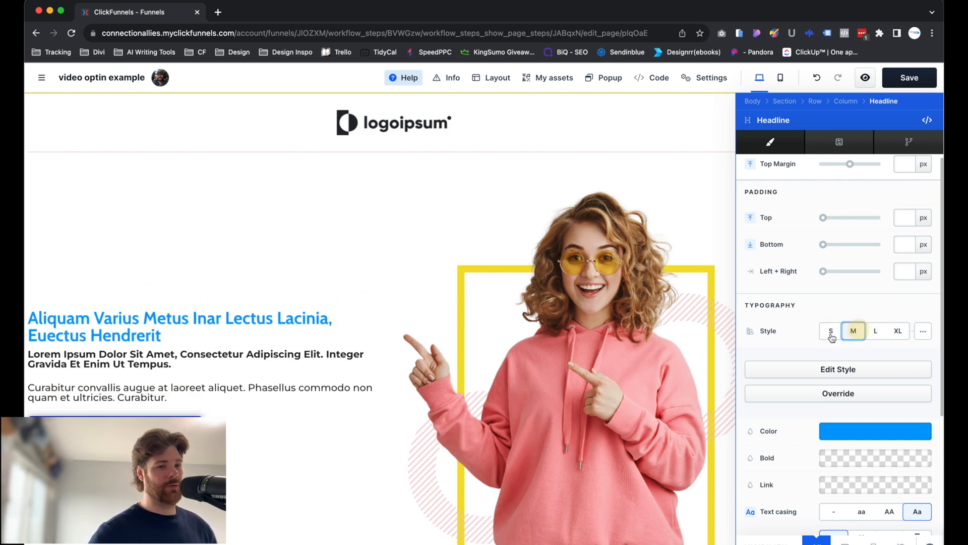
left_click(831, 331)
left_click(853, 330)
left_click(876, 331)
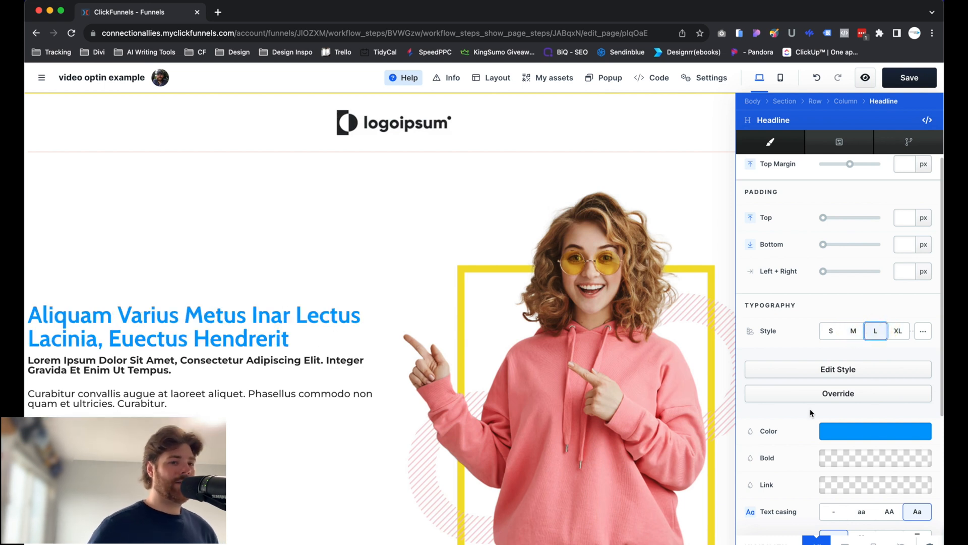
left_click(571, 342)
Compare the typography style sizes on the paragraph above the button and set it to style S.
scroll(509, 340, "down", 1)
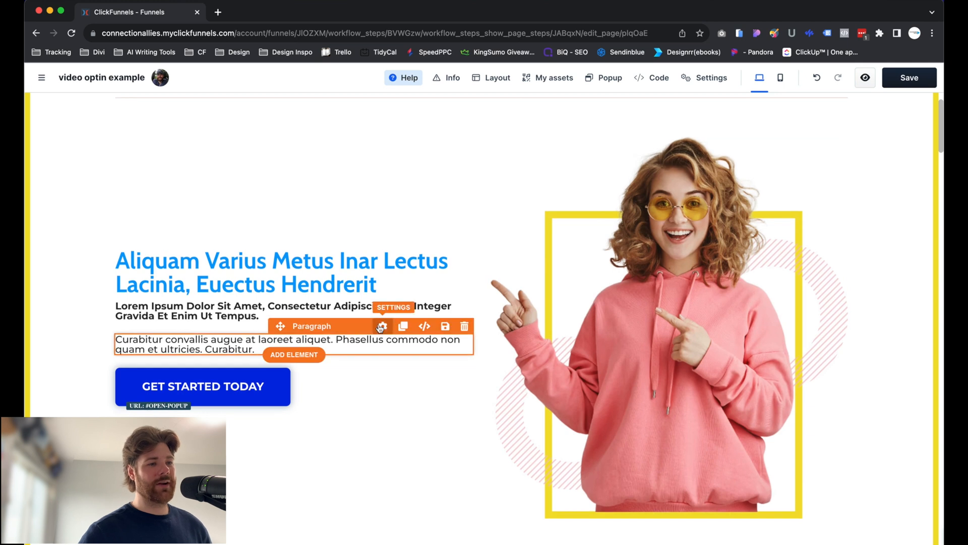
left_click(387, 324)
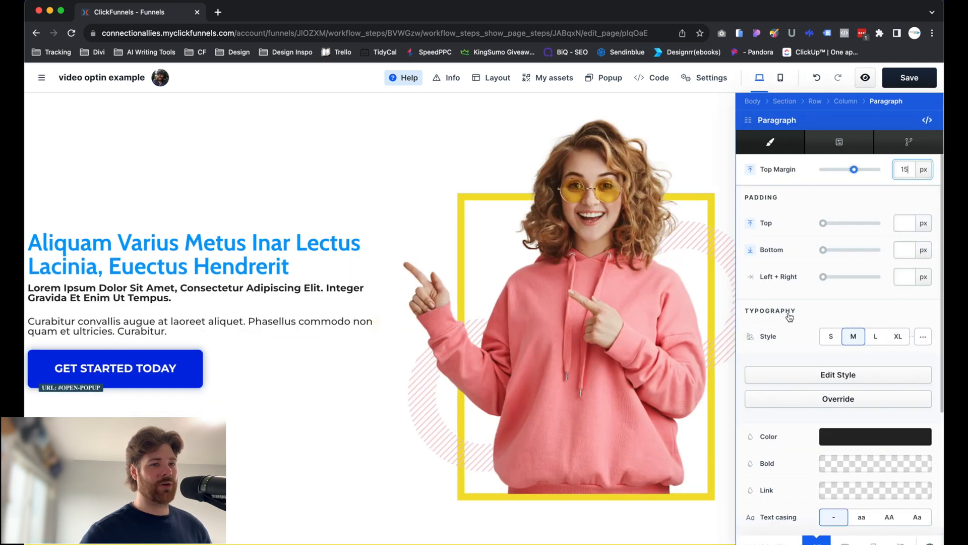
left_click(832, 336)
left_click(875, 336)
left_click(899, 336)
left_click(872, 338)
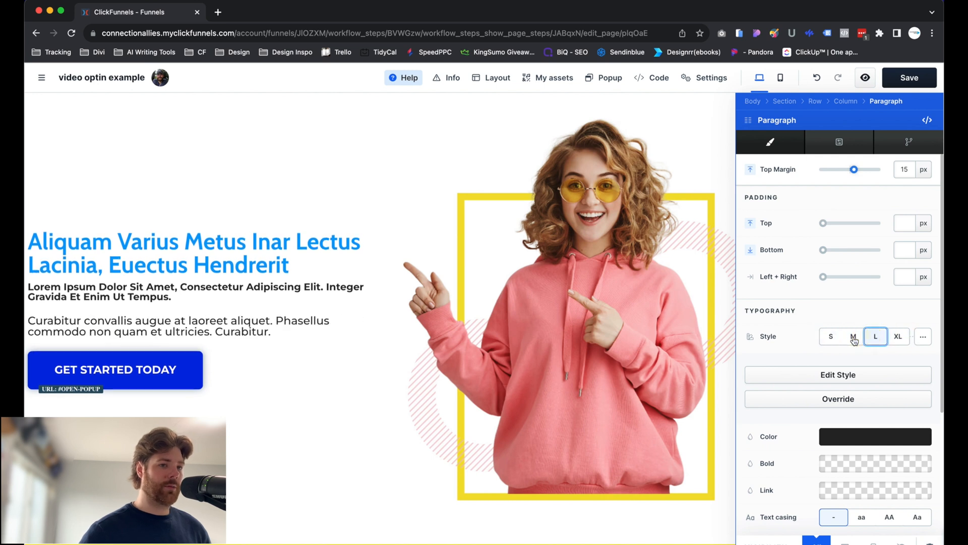
left_click(854, 338)
left_click(834, 338)
left_click(395, 266)
Compare button styles 1, 2 and 3 on the Get Started Today button and set it to style 2.
scroll(372, 420, "up", 2)
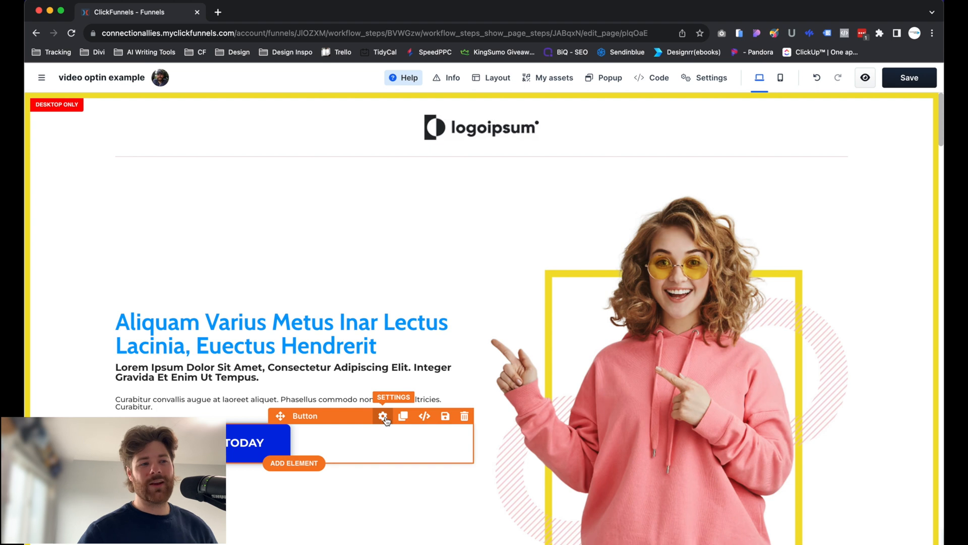
left_click(383, 417)
scroll(853, 405, "down", 2)
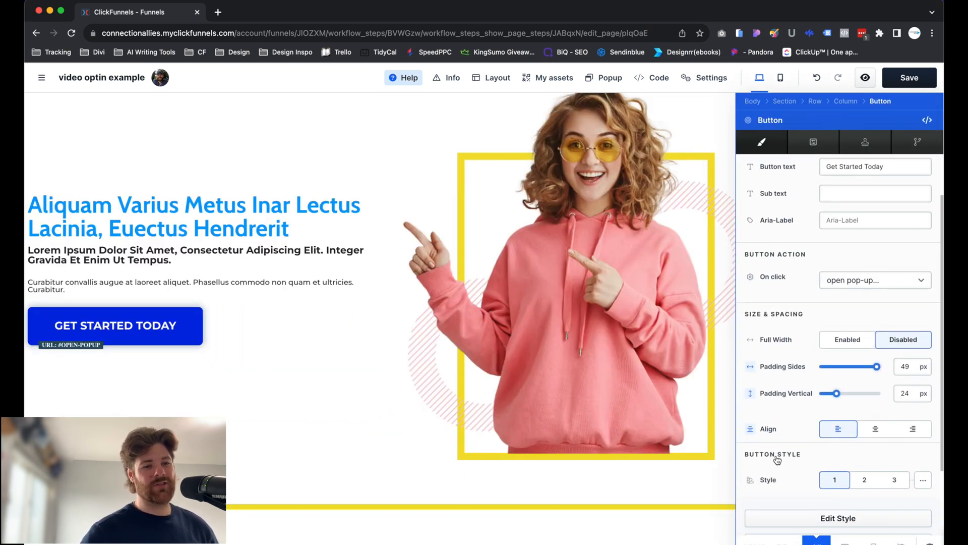
scroll(860, 469, "down", 1)
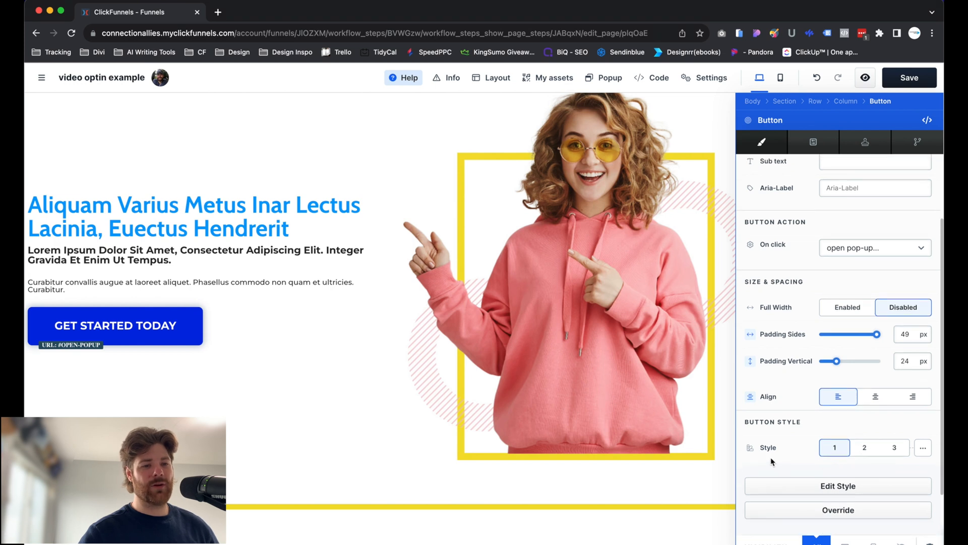
left_click(863, 449)
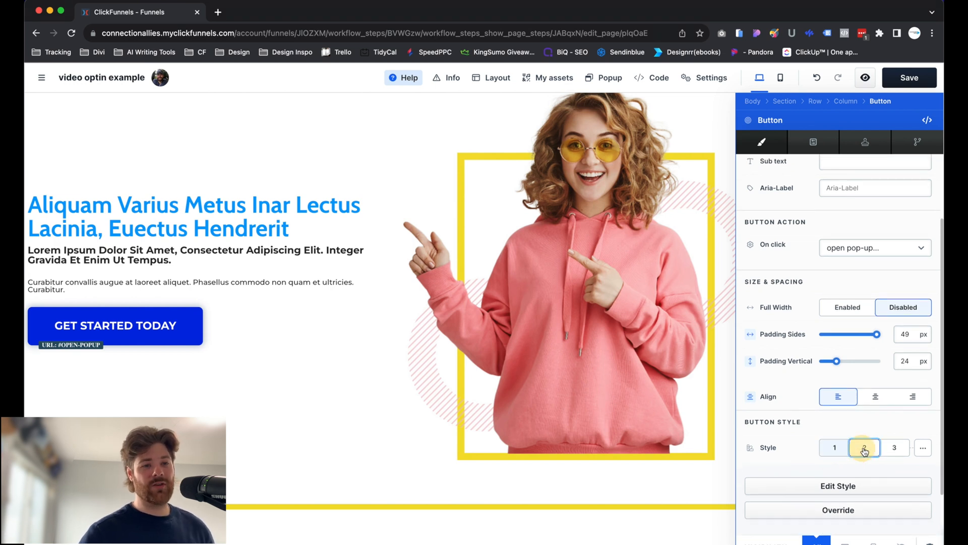
left_click(893, 449)
left_click(864, 449)
left_click(840, 451)
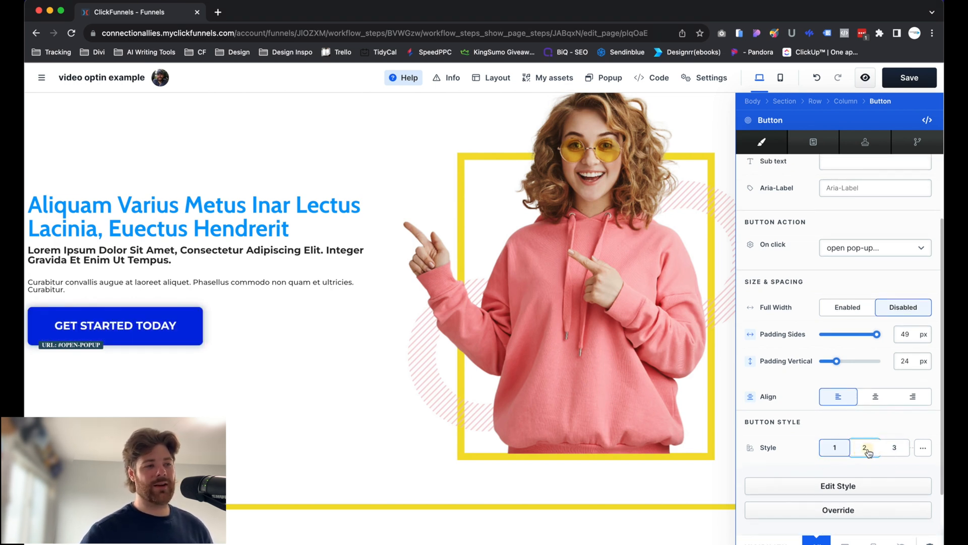
left_click(860, 448)
left_click(893, 447)
left_click(845, 452)
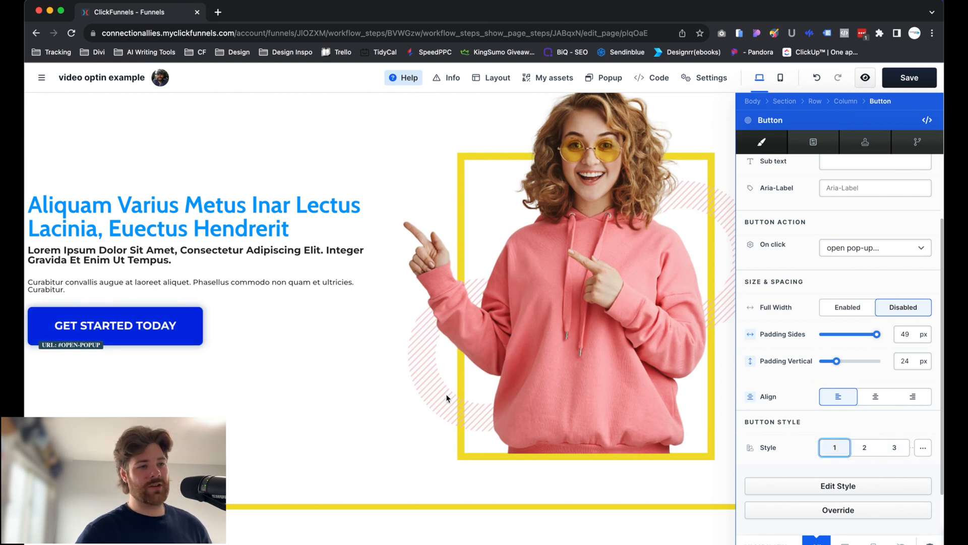
left_click(873, 447)
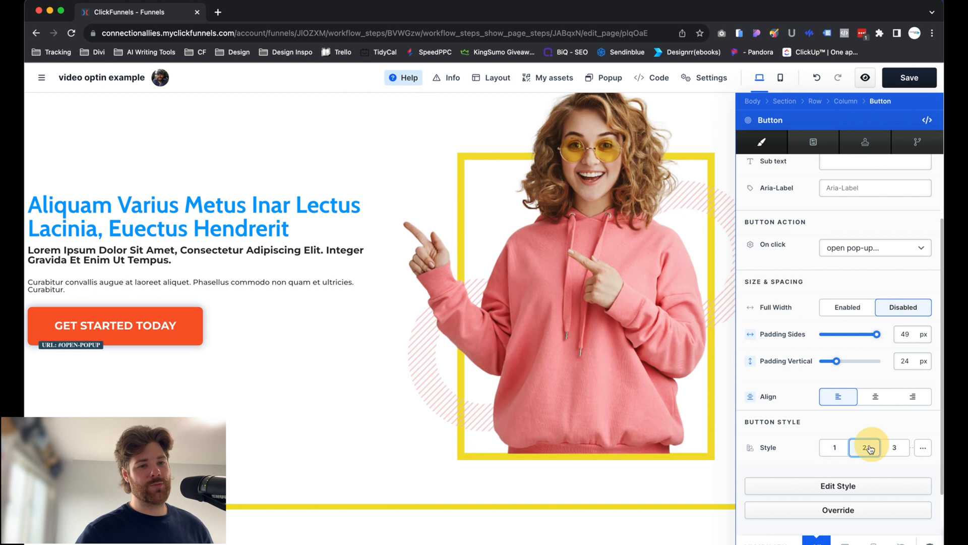
left_click(516, 286)
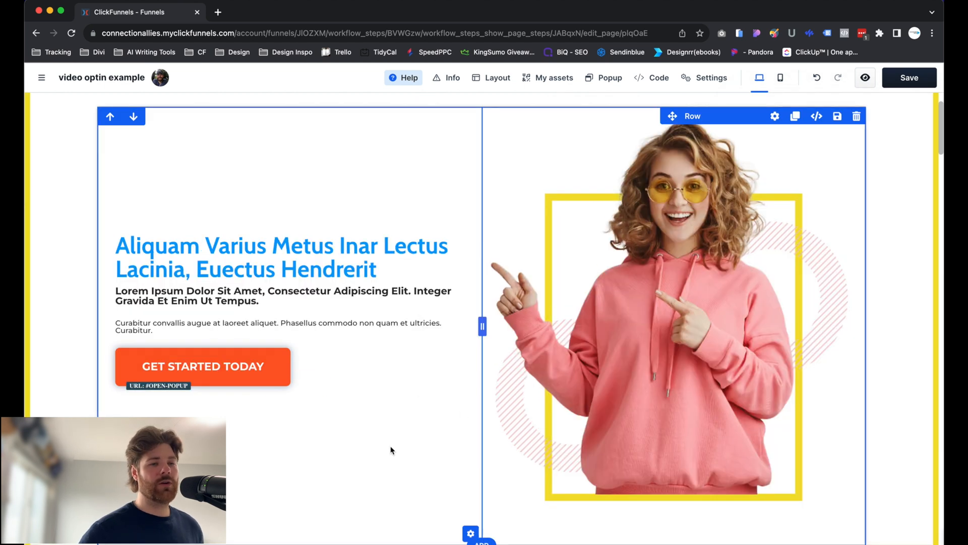
Enable the border on the two-column hero row, preview border styles 1 and 2, and set style 3.
left_click(775, 116)
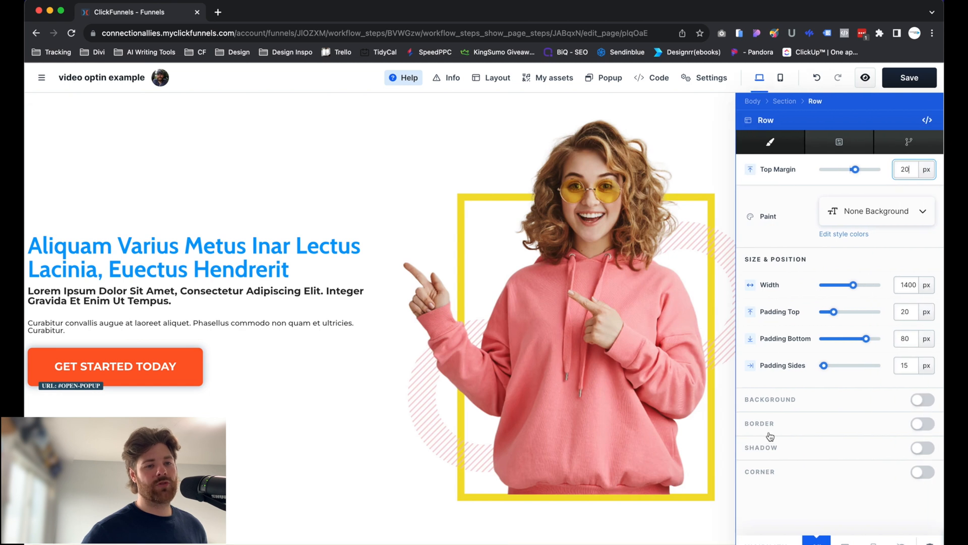
left_click(922, 424)
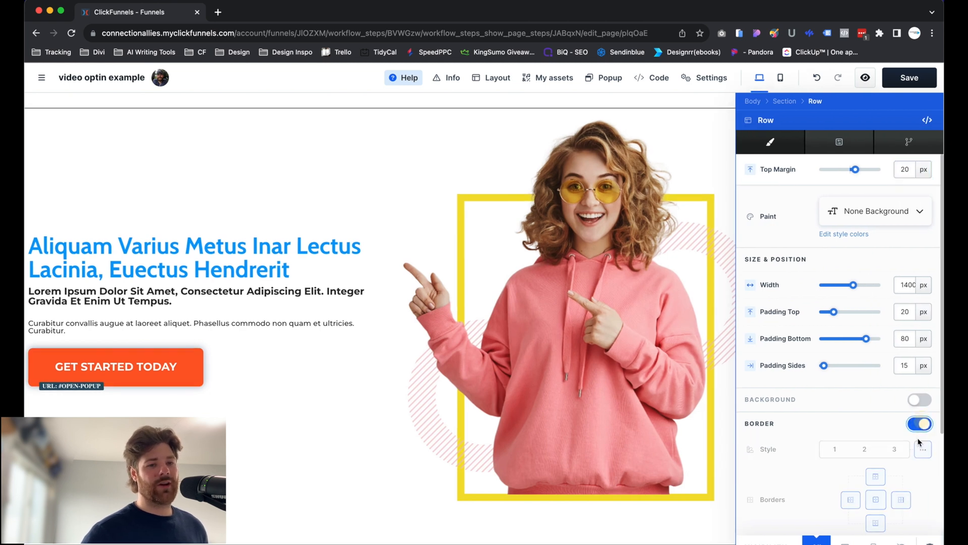
left_click(836, 449)
left_click(864, 449)
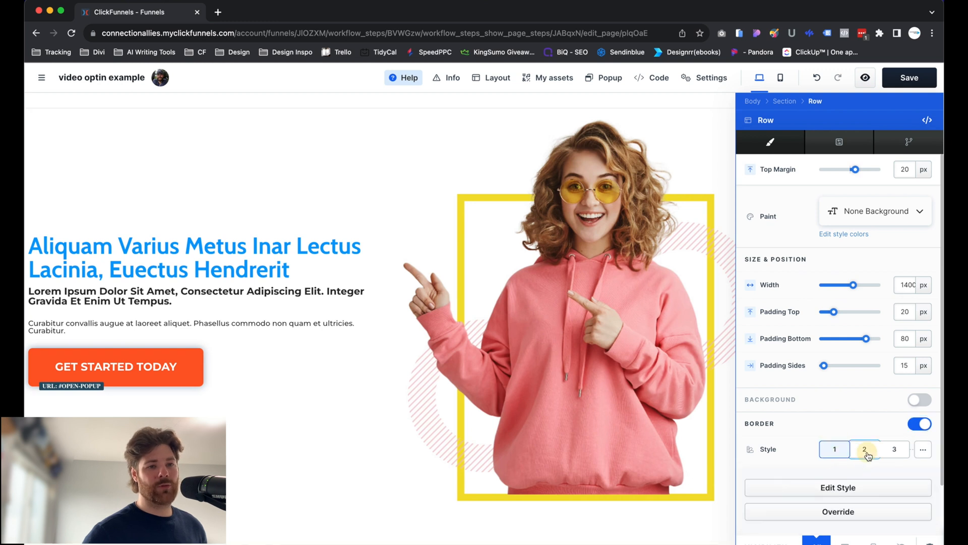
left_click(893, 448)
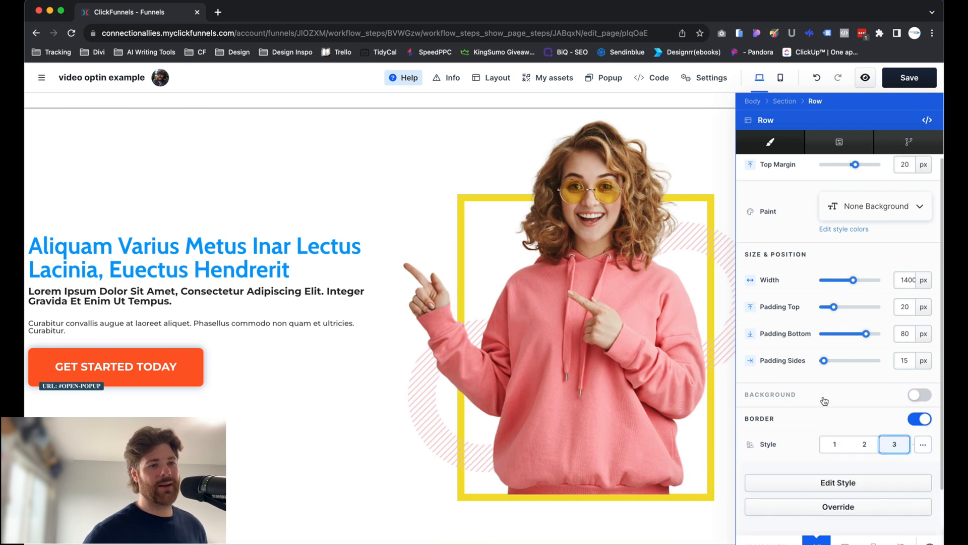
Enable the shadow and corner settings for the two-column hero row.
scroll(821, 399, "down", 2)
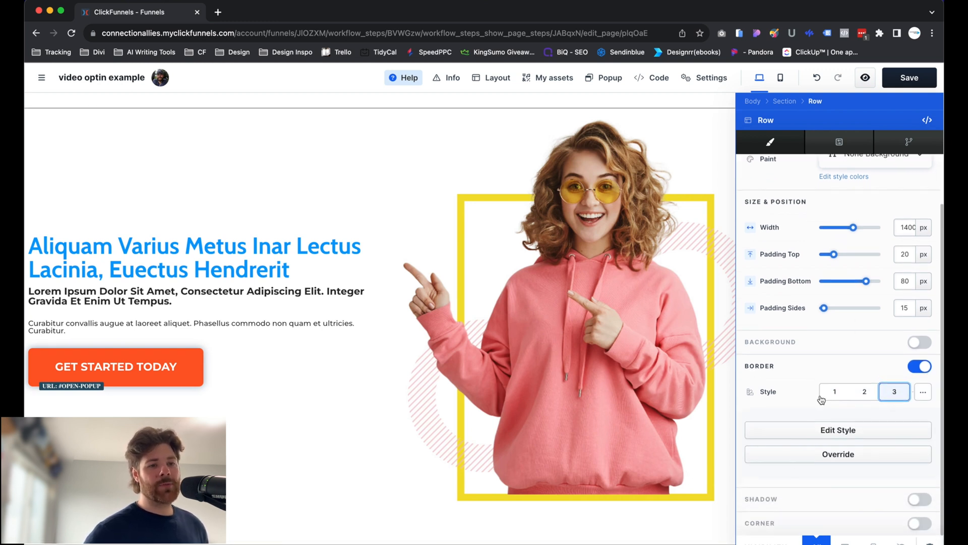
left_click(916, 499)
scroll(899, 500, "down", 2)
scroll(899, 500, "down", 4)
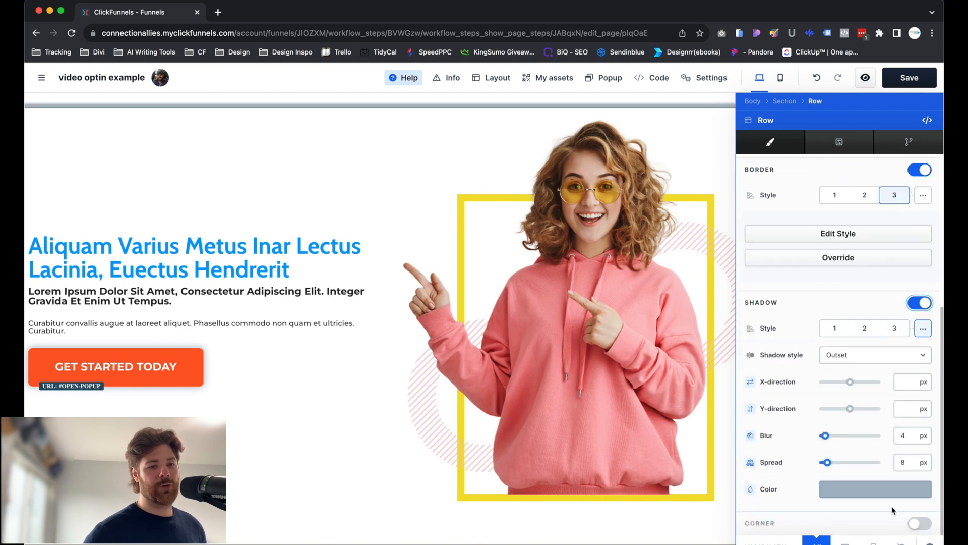
left_click(916, 526)
scroll(917, 524, "down", 3)
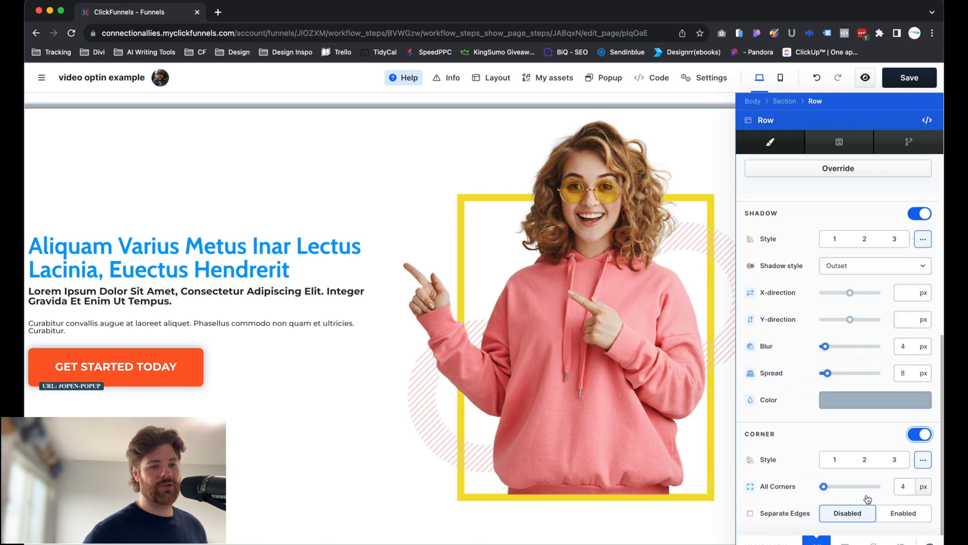
Compare corner styles 1 and 2 on the hero row and set it to style 3.
left_click(885, 464)
left_click(860, 466)
left_click(838, 463)
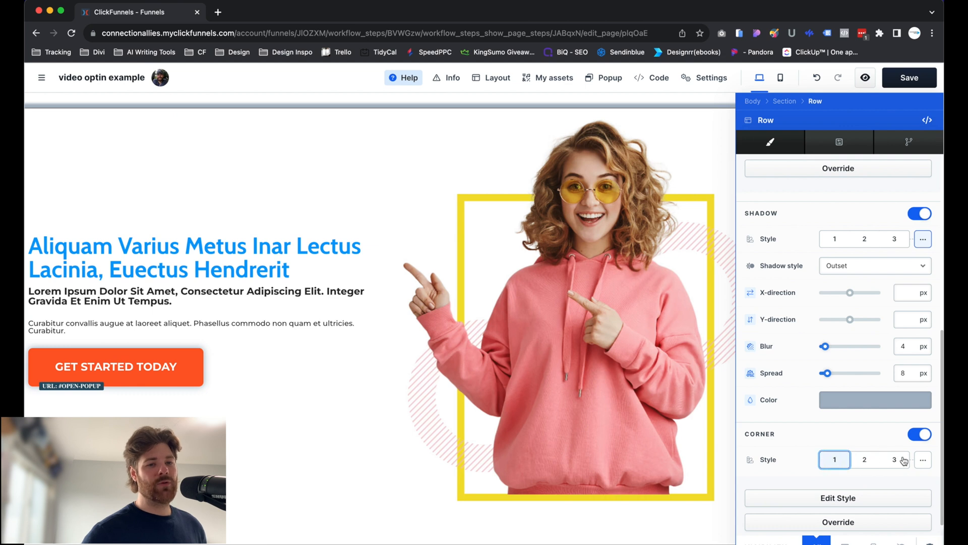
left_click(902, 457)
Preview shadow styles 2 and 3 on the hero row and switch its shadow to custom settings.
scroll(915, 454, "up", 6)
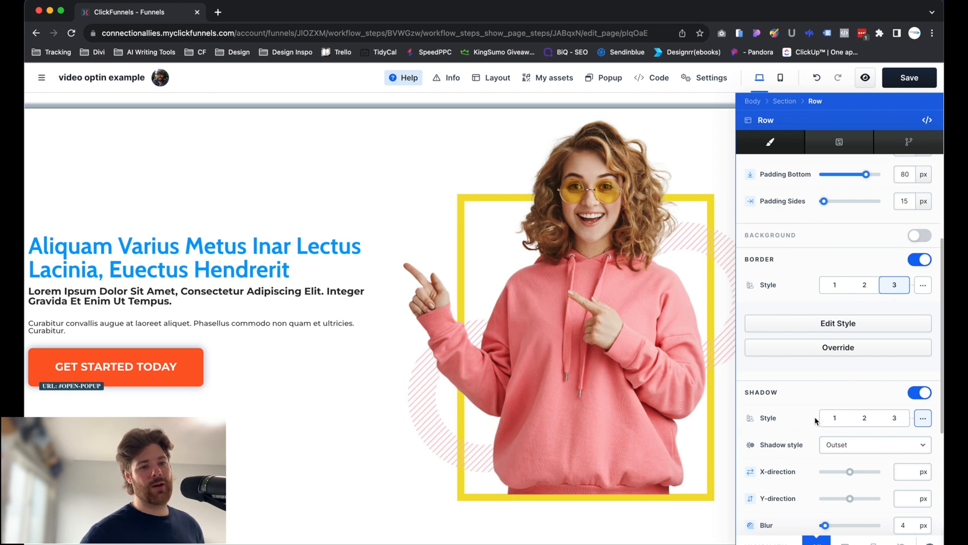
left_click(864, 417)
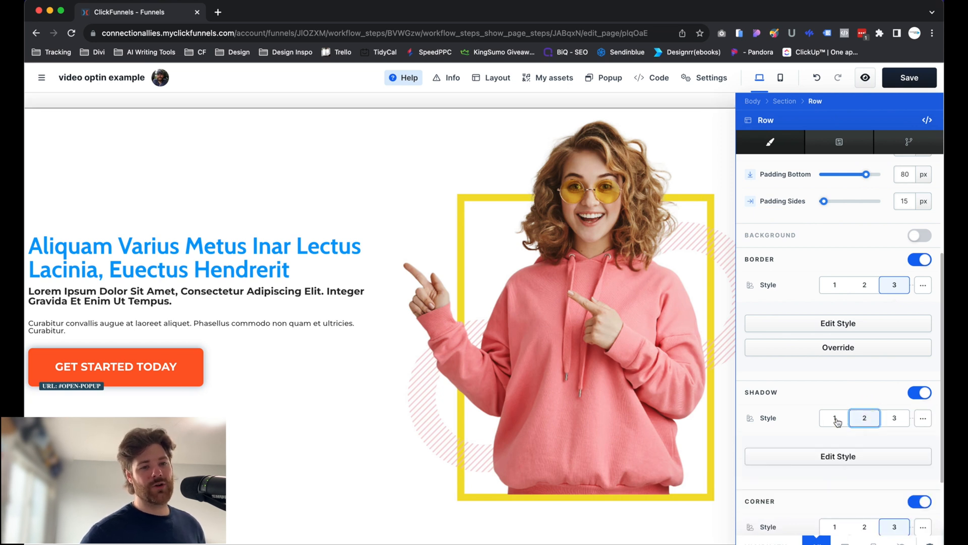
left_click(892, 419)
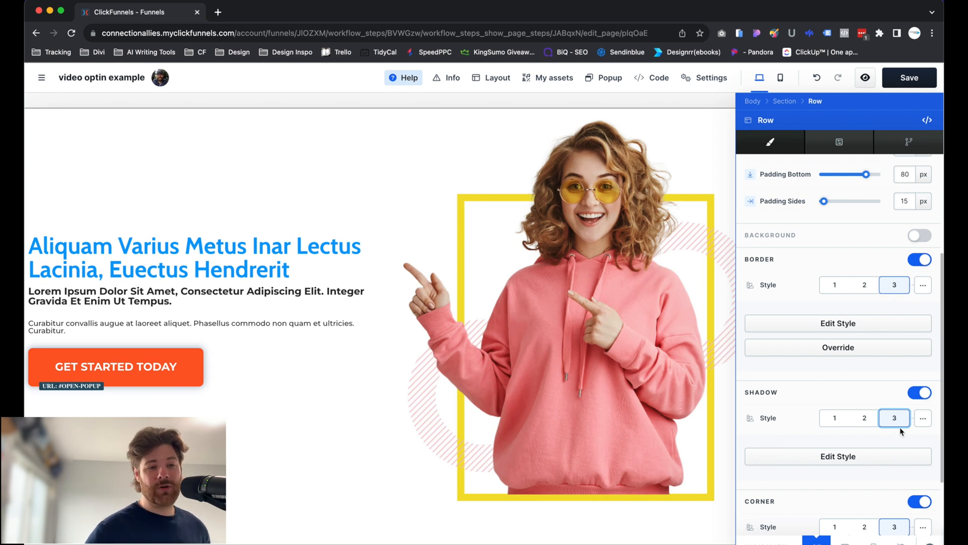
left_click(922, 423)
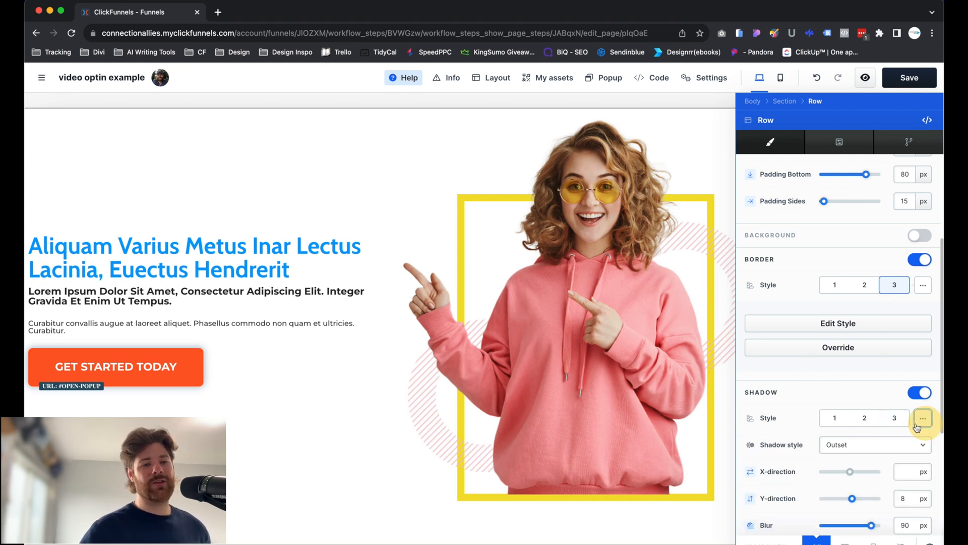
Set the hero row's custom shadow blur to 100 px and increase its spread.
scroll(886, 400, "up", 3)
scroll(884, 404, "down", 1)
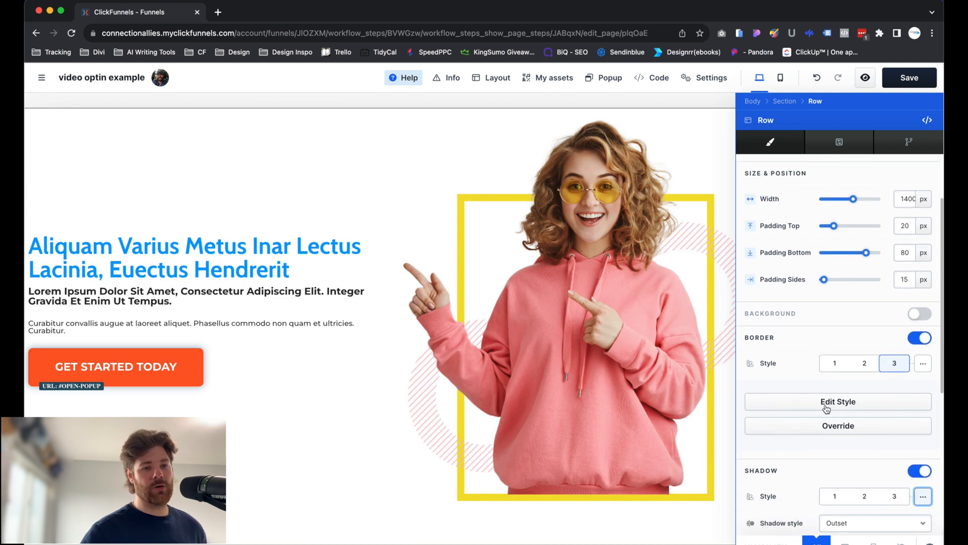
scroll(841, 436, "down", 2)
scroll(840, 431, "up", 3)
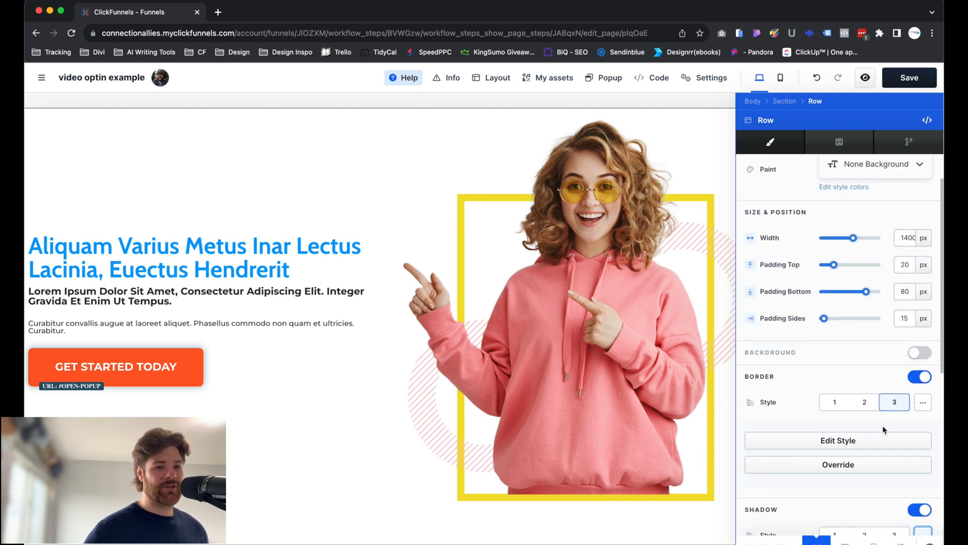
scroll(902, 440, "down", 2)
scroll(901, 439, "down", 3)
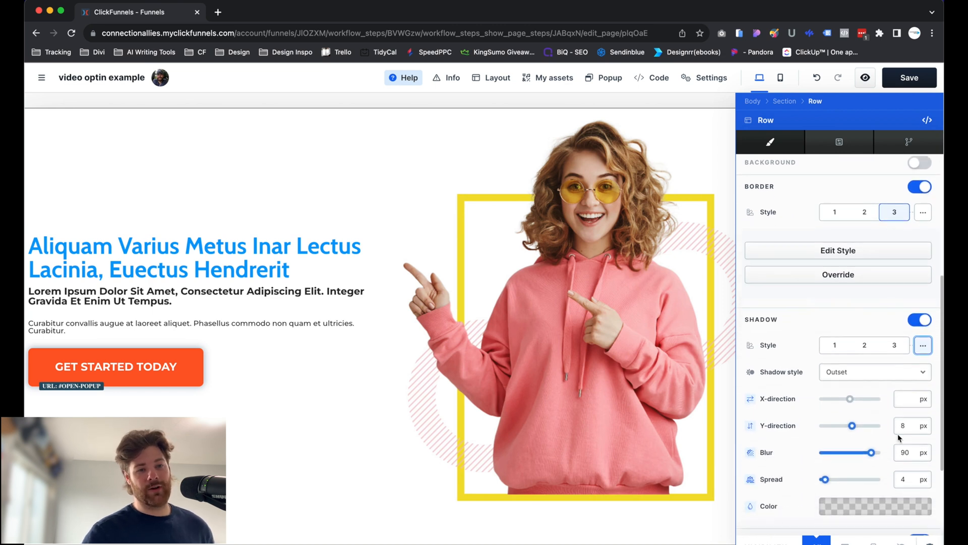
left_click_drag(871, 422, 901, 421)
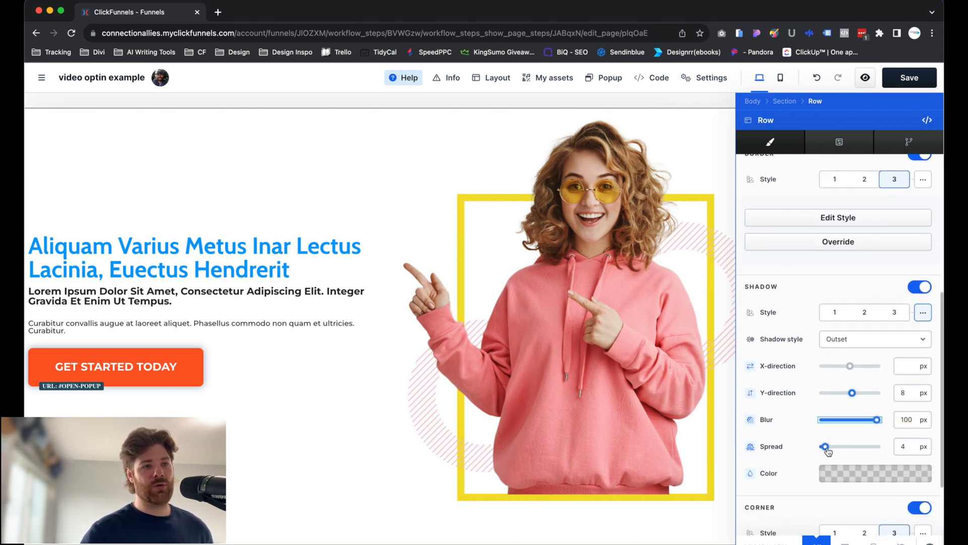
left_click_drag(825, 447, 853, 447)
Turn off the shadow on the hero row.
scroll(358, 148, "up", 2)
scroll(870, 361, "up", 3)
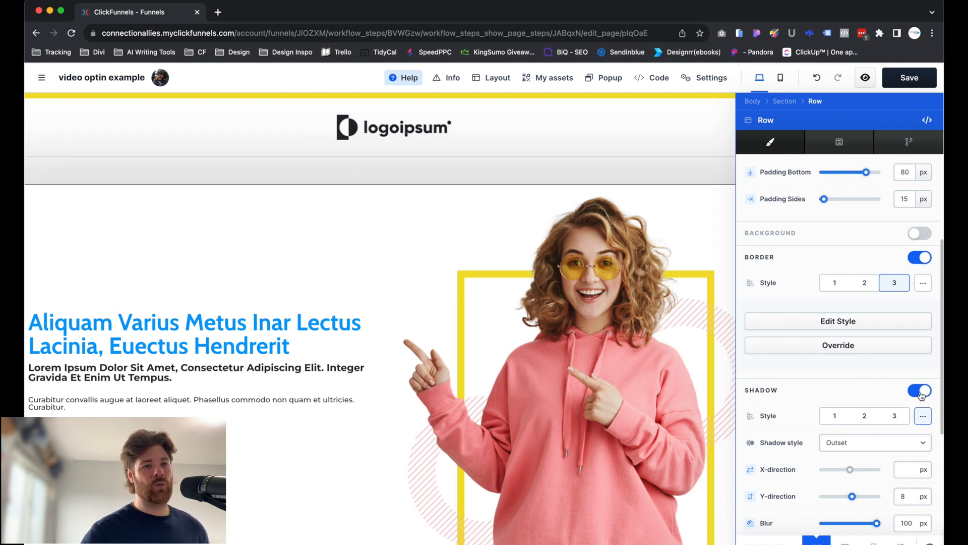
left_click(921, 392)
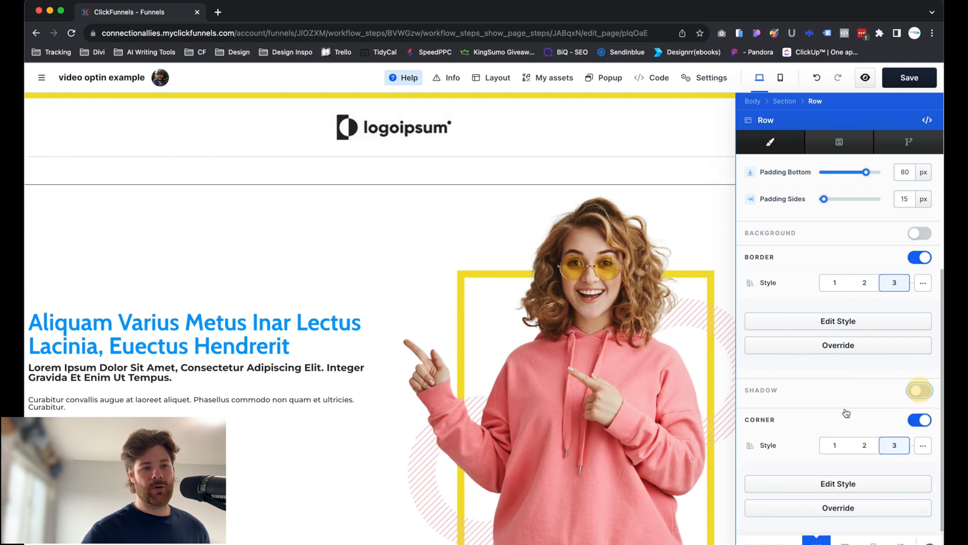
Preview corner style 2 on the hero row, set corner style 1 and close the row settings.
left_click(865, 441)
left_click(837, 442)
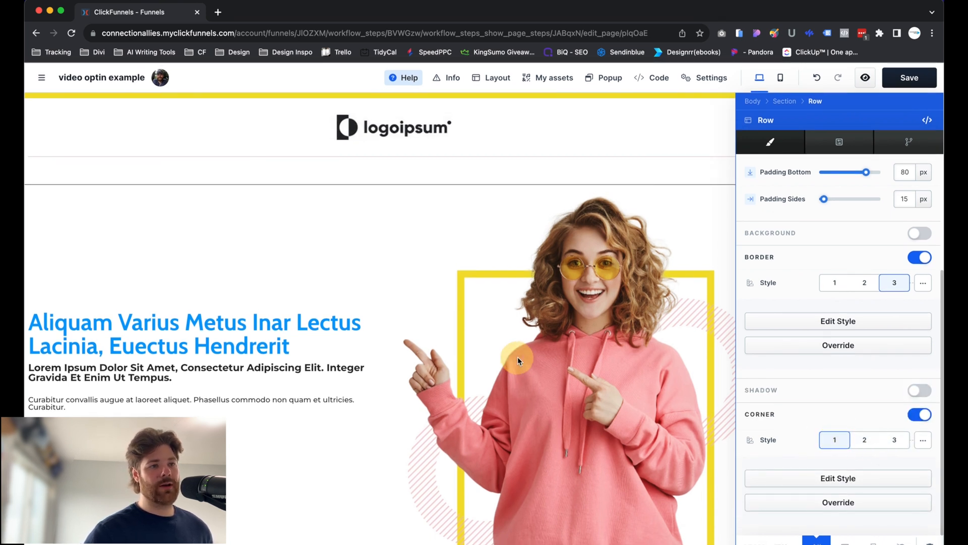
left_click(518, 358)
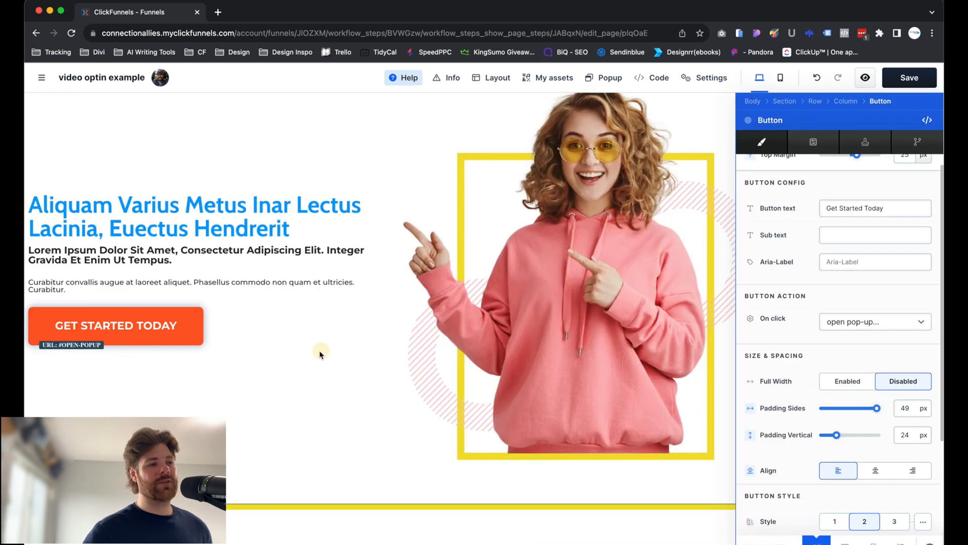
Open the Get Started Today button's settings and switch its button style from preset 2 to custom settings.
left_click(320, 352)
left_click(245, 324)
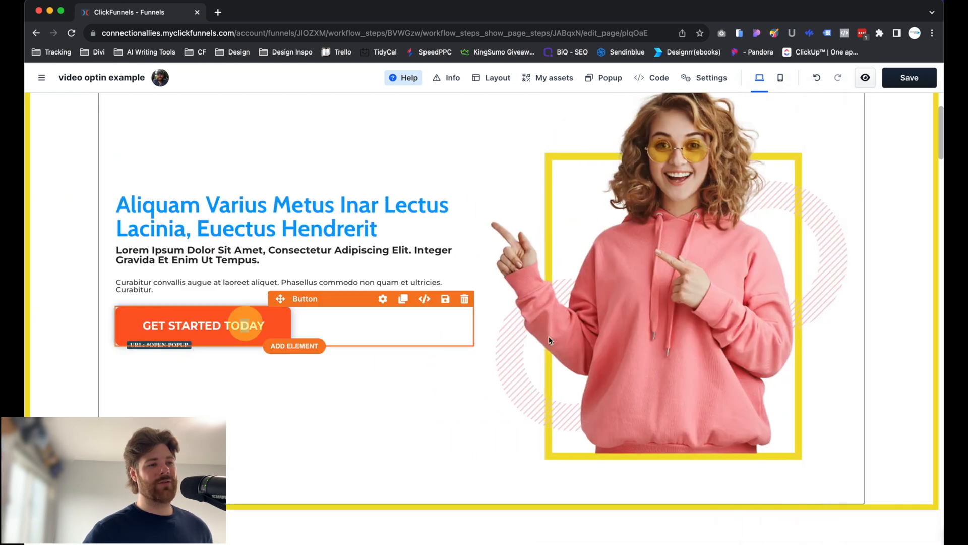
scroll(827, 382, "down", 5)
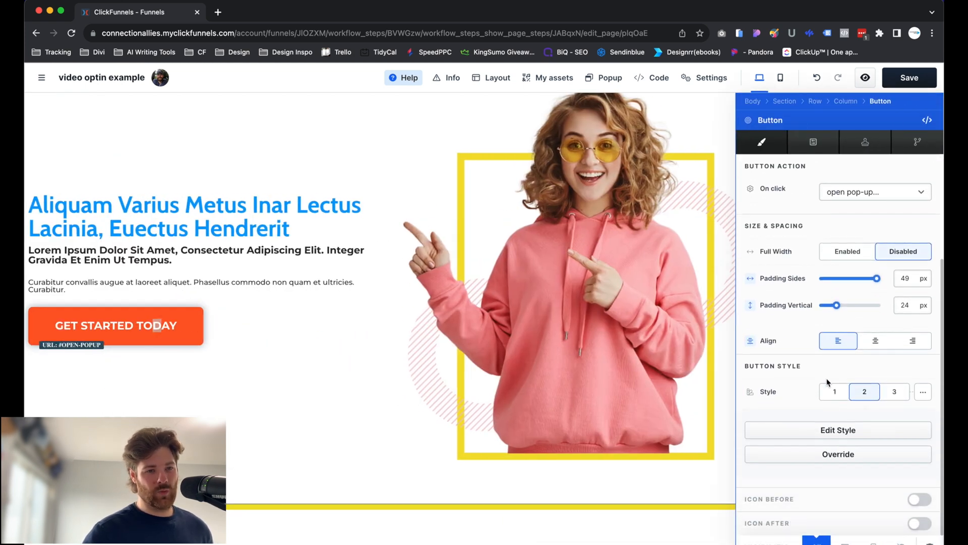
scroll(827, 382, "down", 1)
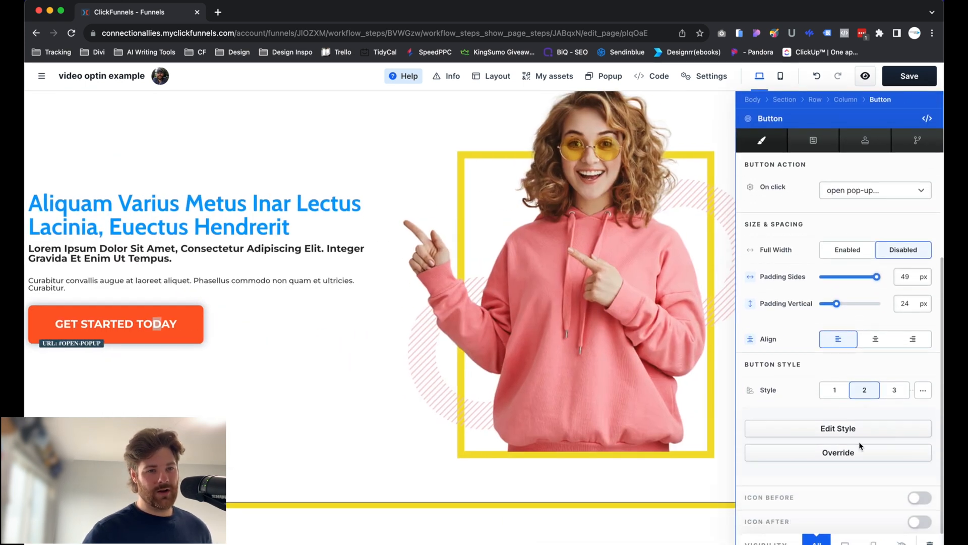
left_click(921, 393)
scroll(892, 455, "down", 4)
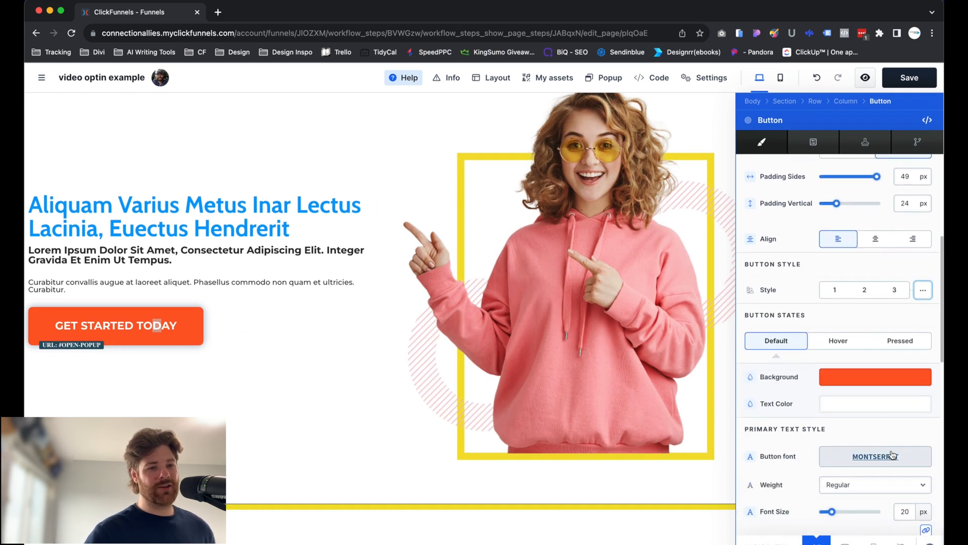
scroll(877, 454, "down", 1)
Set the button's hover-state background color to white and close its settings.
left_click(838, 306)
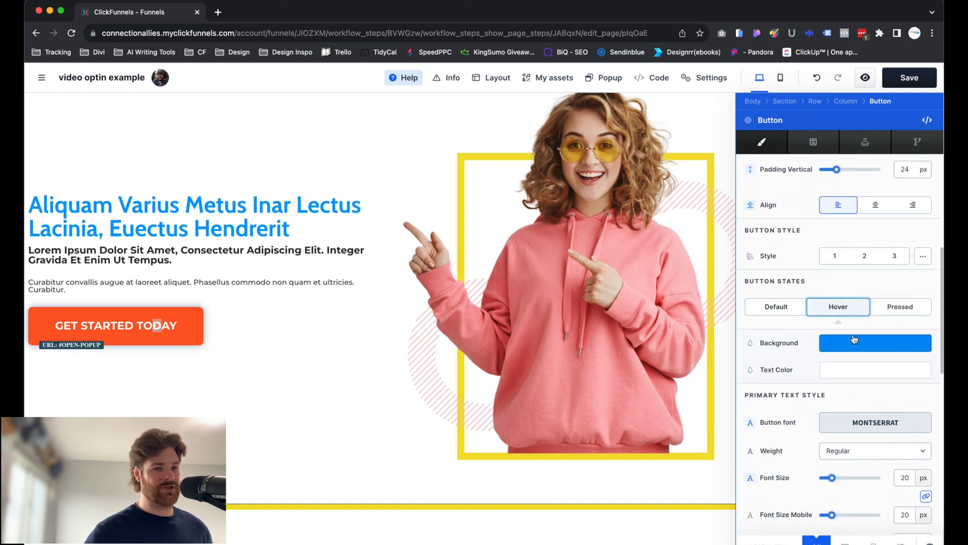
left_click(853, 343)
left_click_drag(763, 362, 633, 311)
left_click(275, 370)
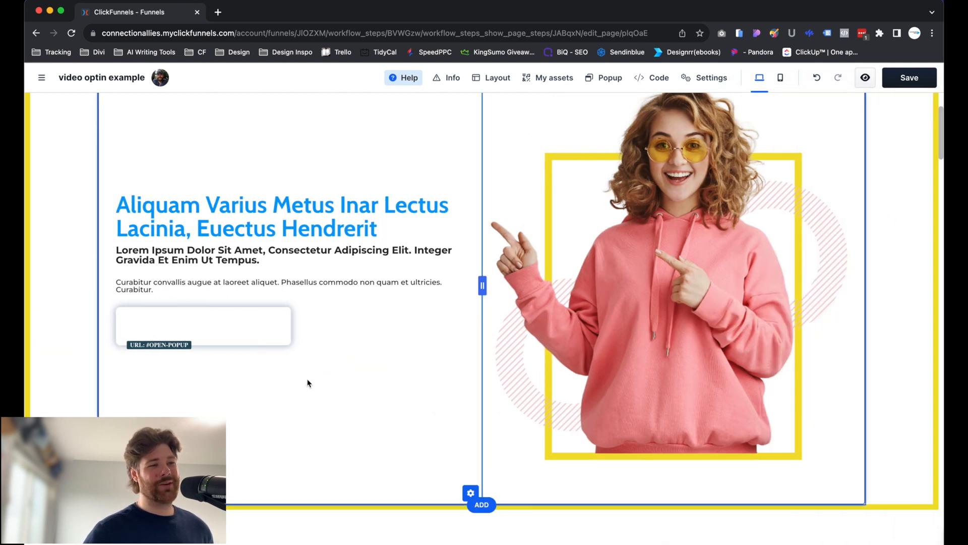
Open the blue headline's settings, review its typography style and color options, and close them.
scroll(82, 306, "up", 2)
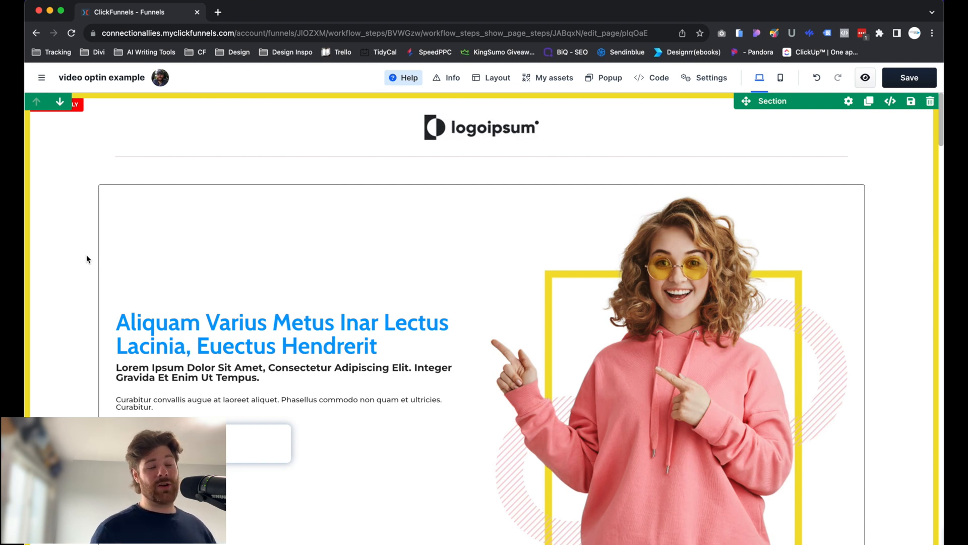
left_click(201, 341)
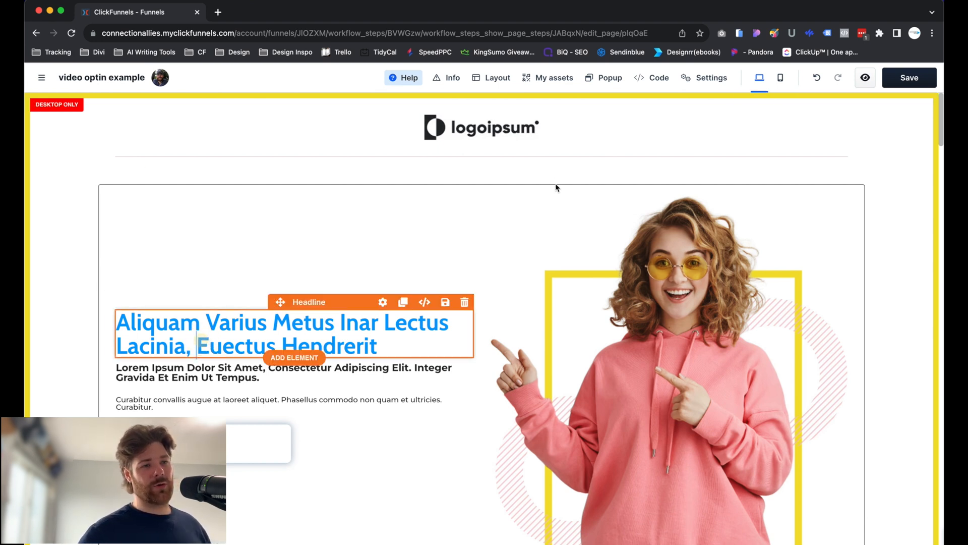
left_click(417, 294)
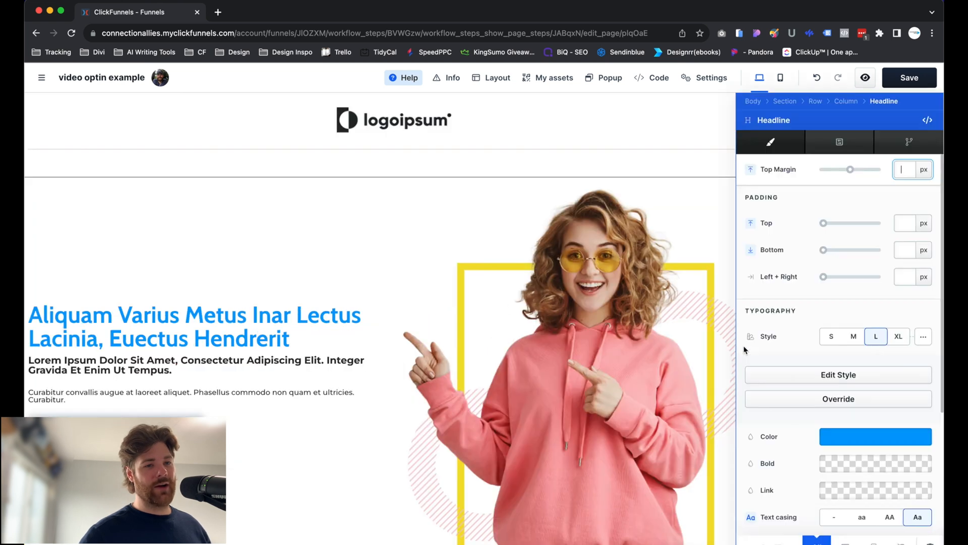
scroll(792, 315, "down", 1)
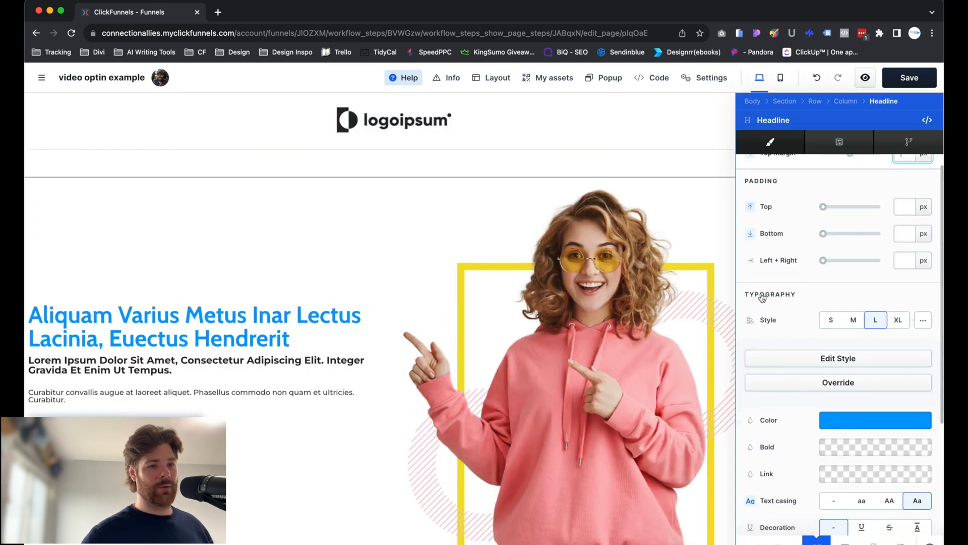
scroll(748, 314, "down", 3)
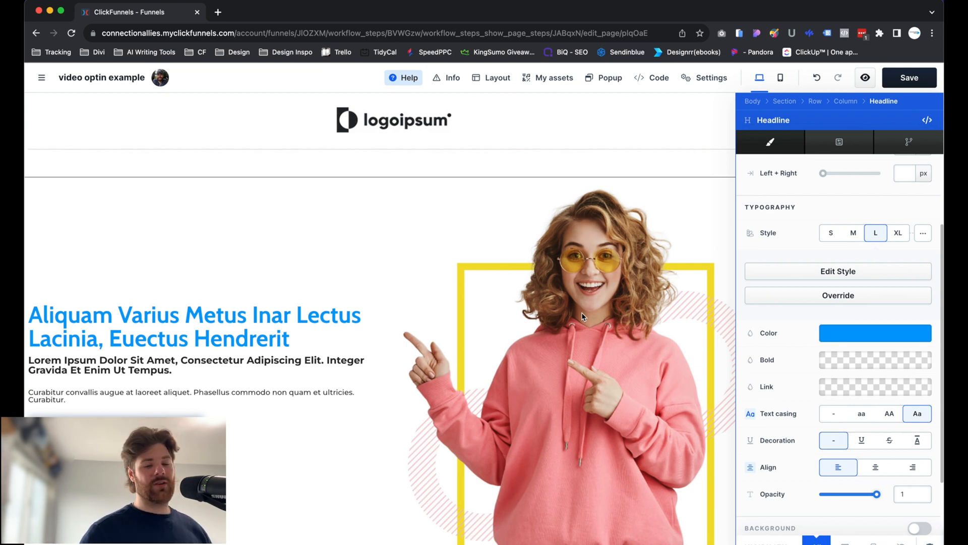
left_click(459, 222)
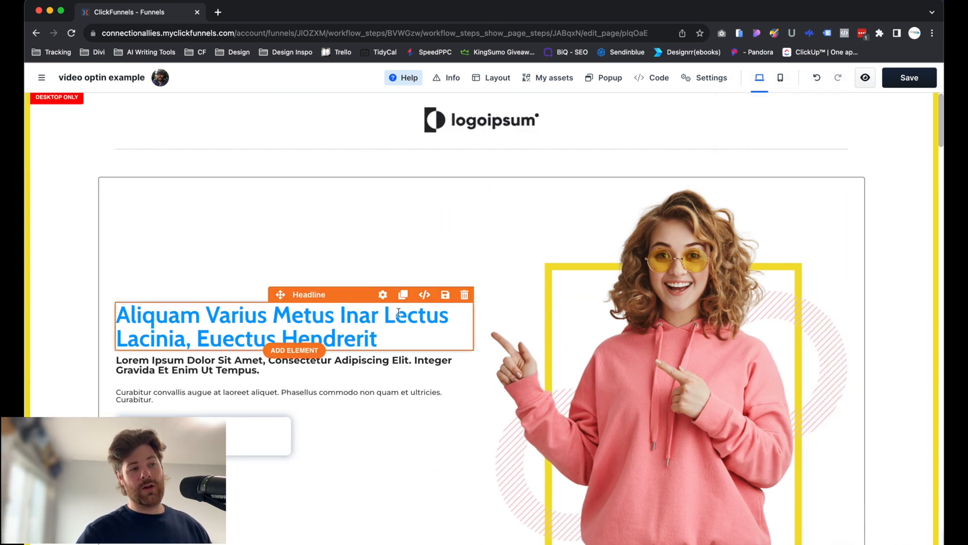
Open the styleguide's font settings from the blue headline's typography style.
left_click(378, 305)
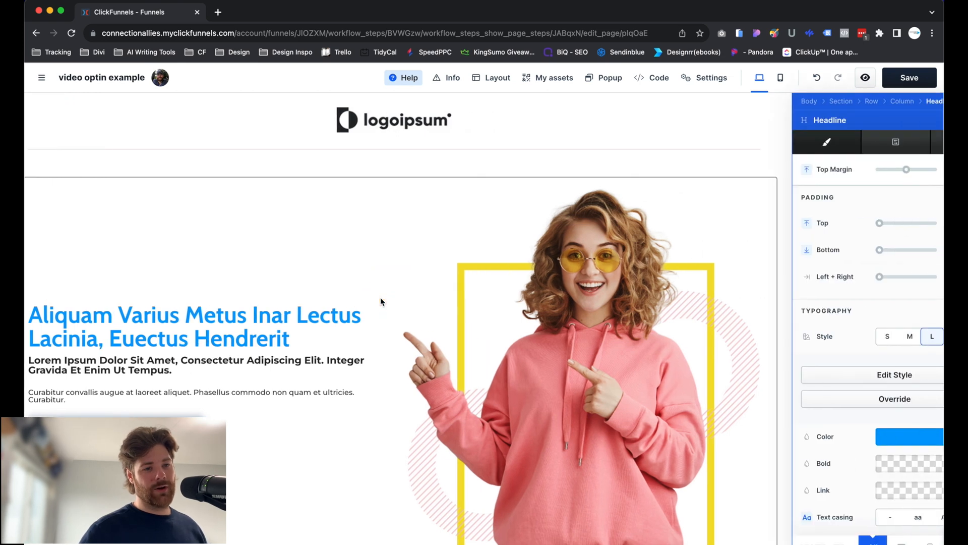
scroll(829, 429, "down", 5)
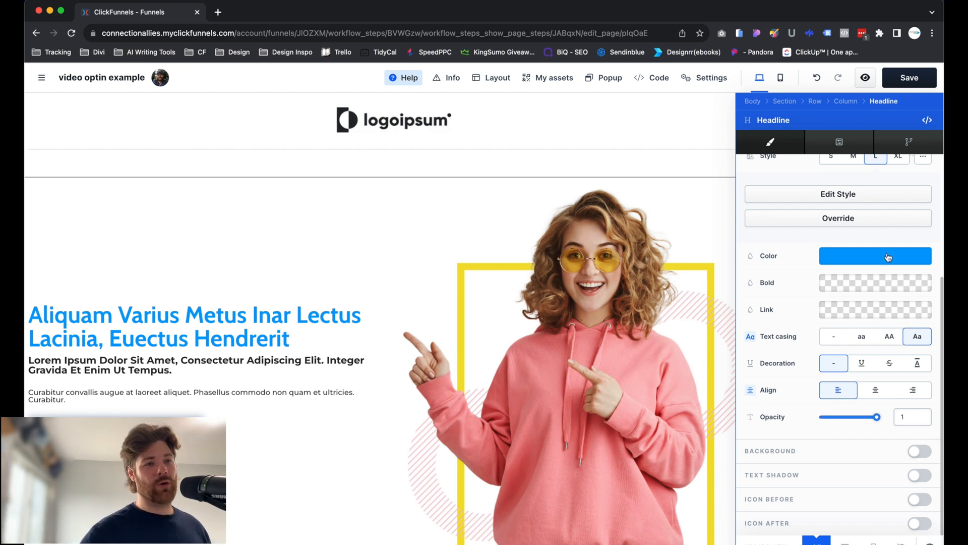
left_click(825, 199)
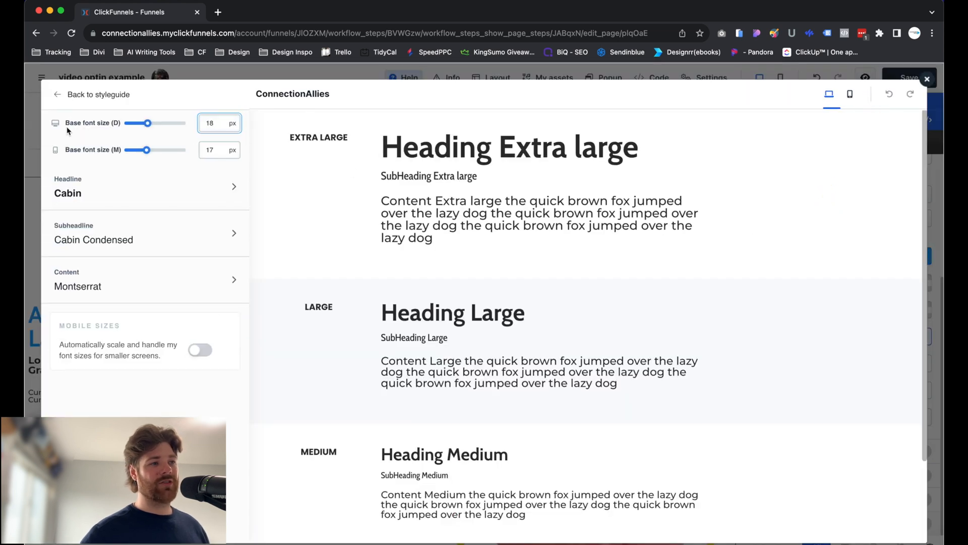
View the styleguide's shadow style settings and return to the styleguide overview.
left_click(59, 95)
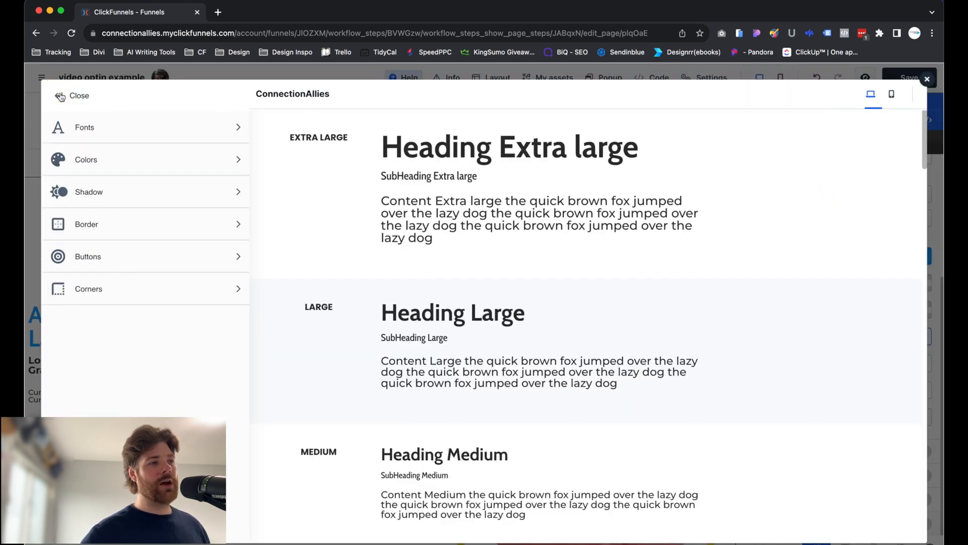
left_click(113, 184)
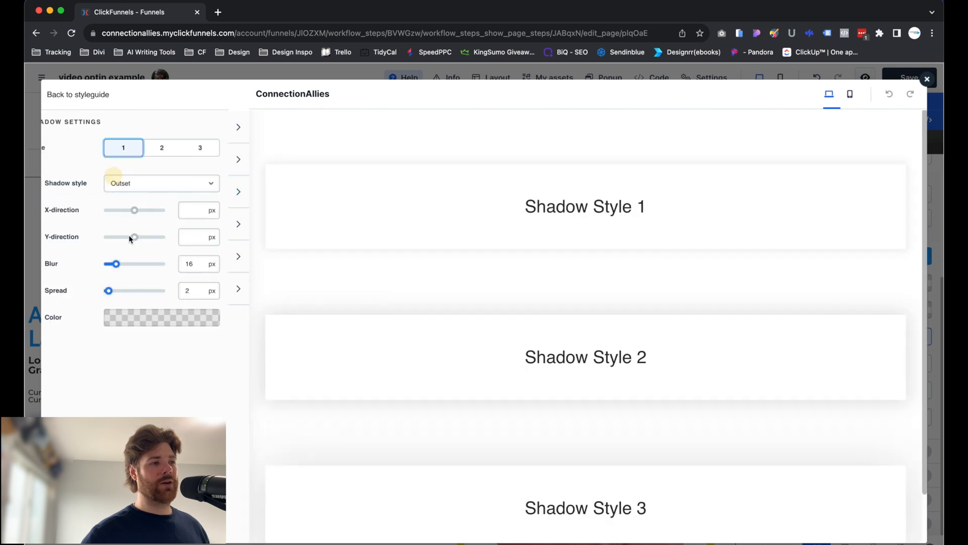
left_click(57, 95)
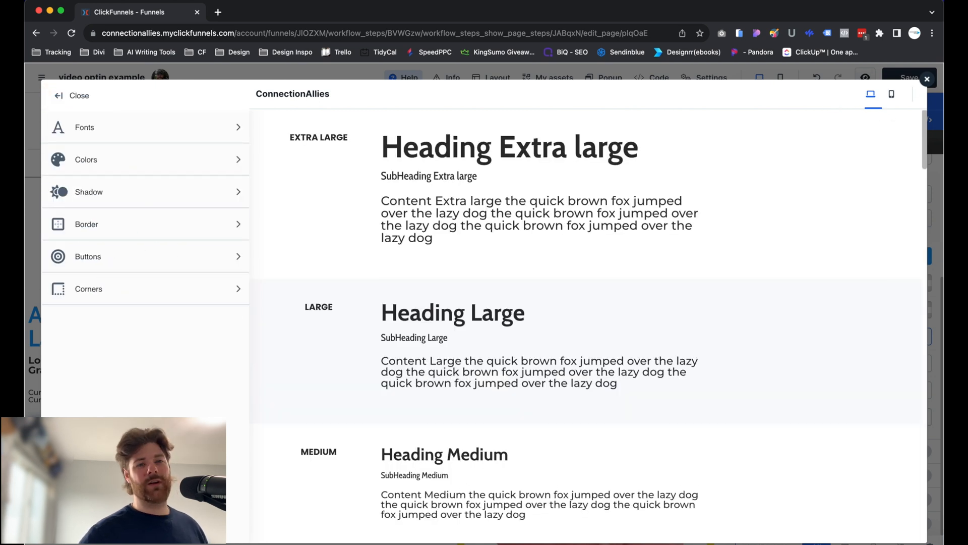